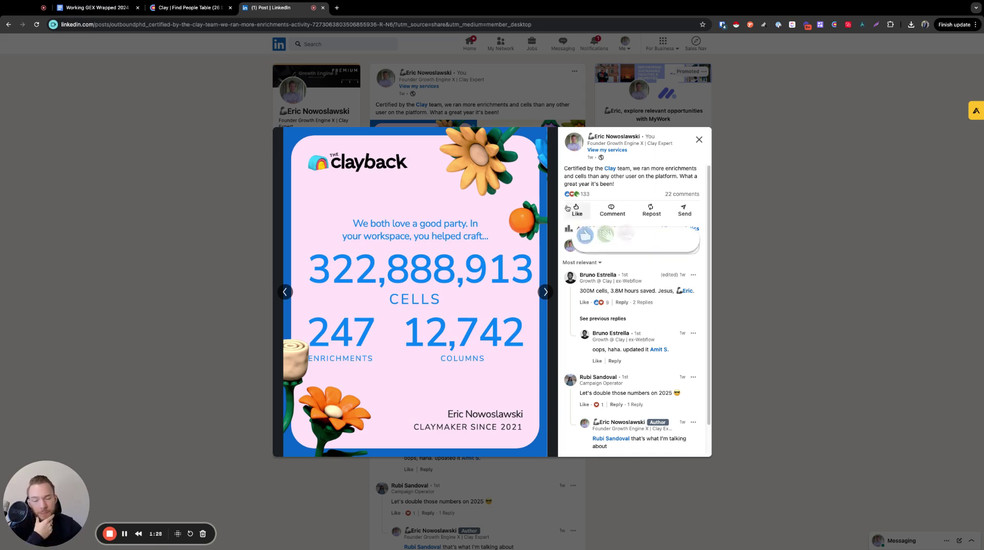
# - Switch to the Clay people table and review the Location Zip Code column's prompt, output and run settings
pyautogui.click(204, 9)
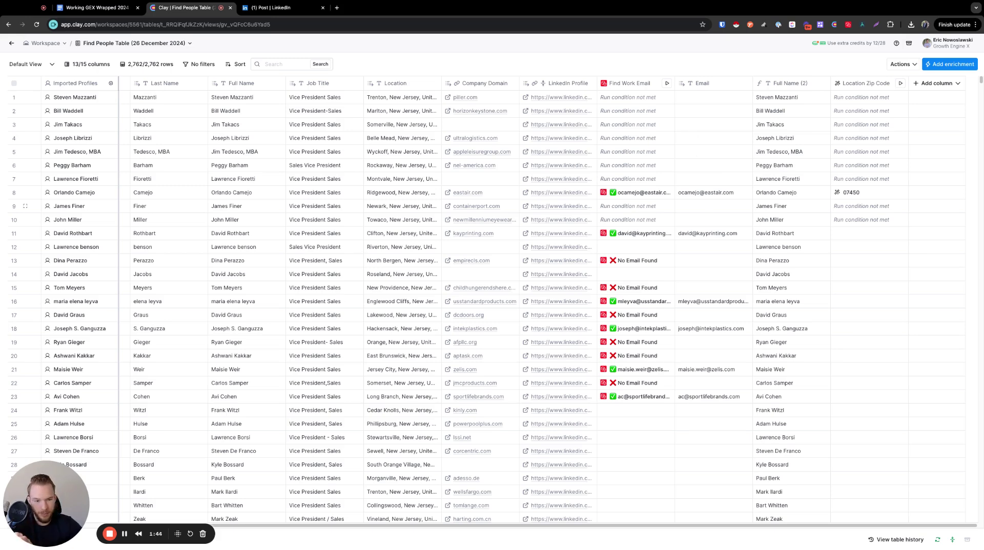
pyautogui.click(858, 86)
pyautogui.click(859, 91)
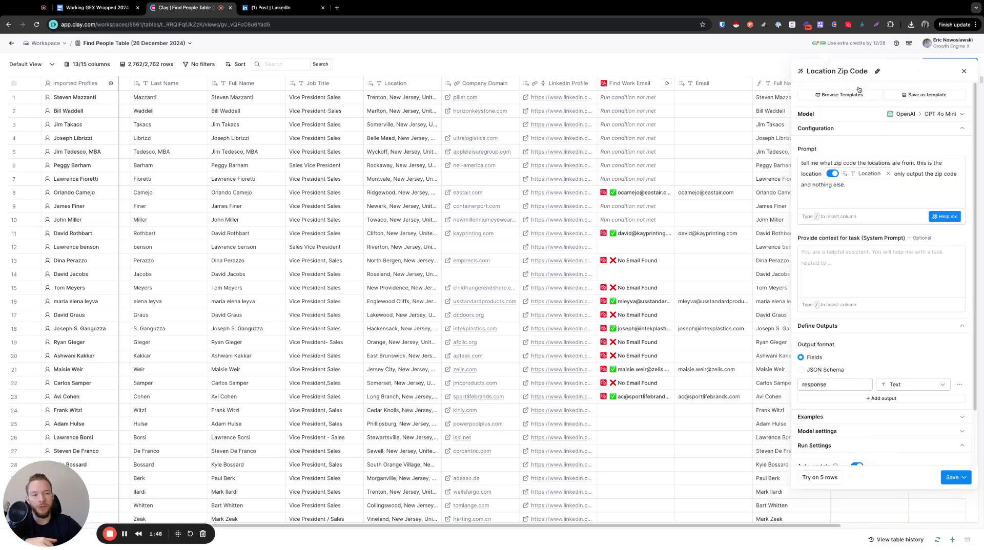
pyautogui.scroll(-2, 859, 307)
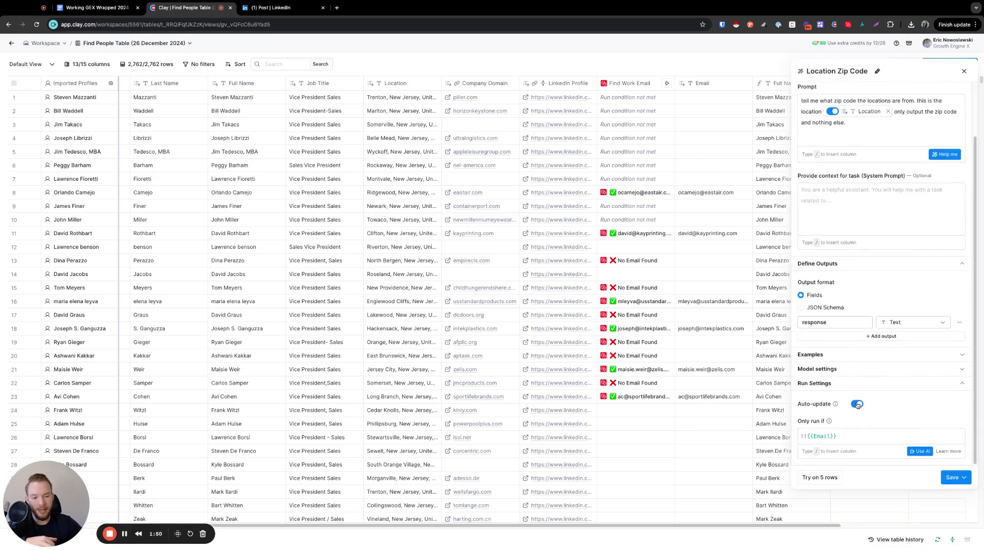
pyautogui.scroll(2, 906, 326)
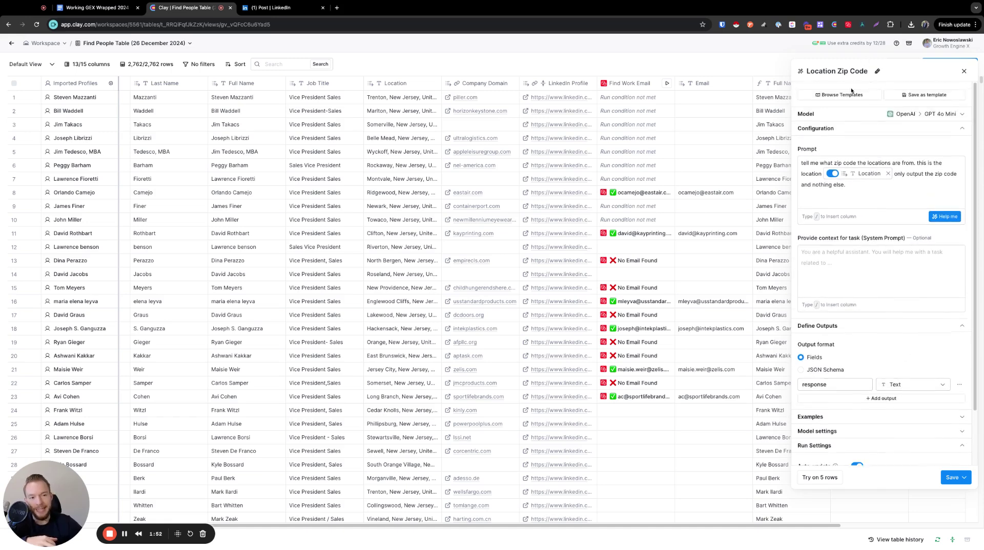
pyautogui.scroll(-2, 854, 322)
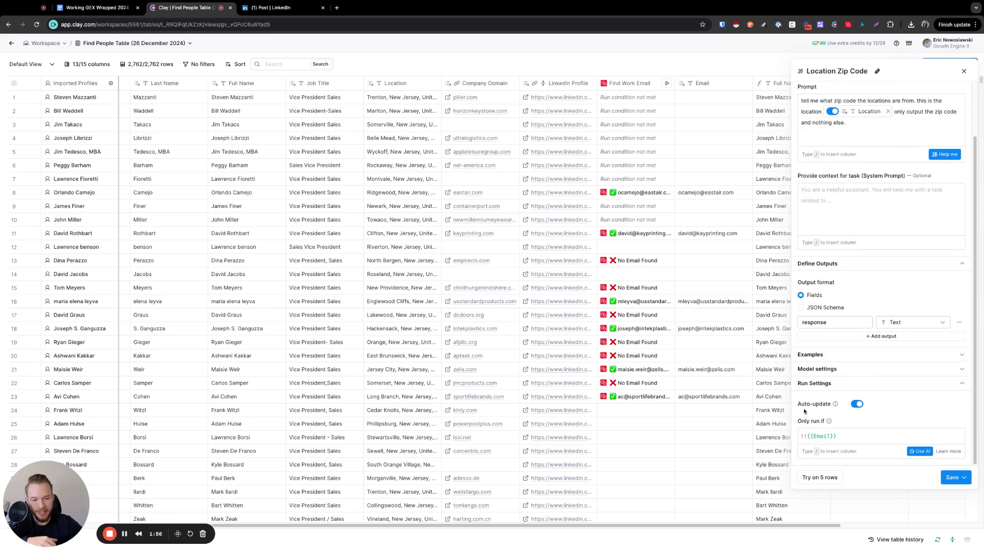
# - Inspect the Location Zip Code column's conditional run formula in the generator, leaving the column settings without changes
pyautogui.click(920, 451)
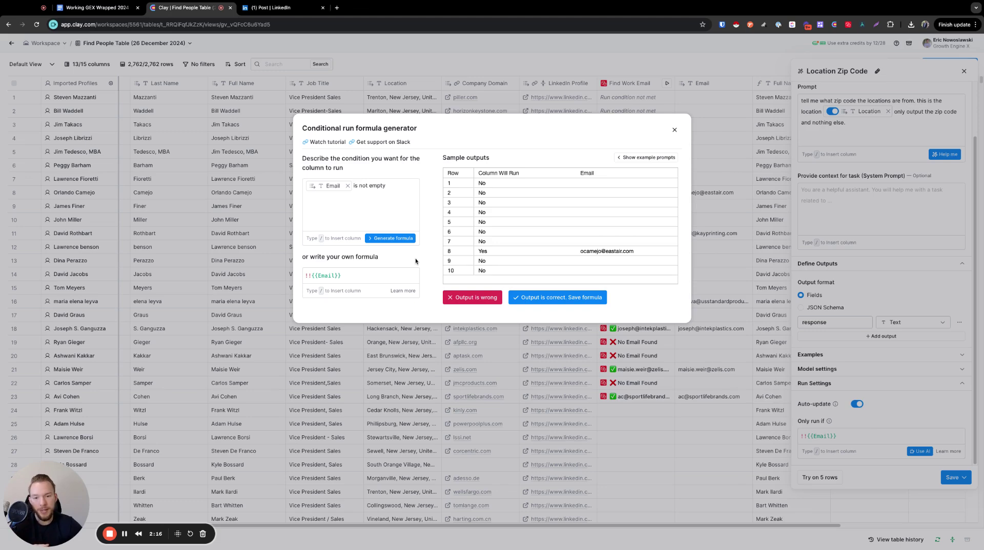
pyautogui.click(674, 130)
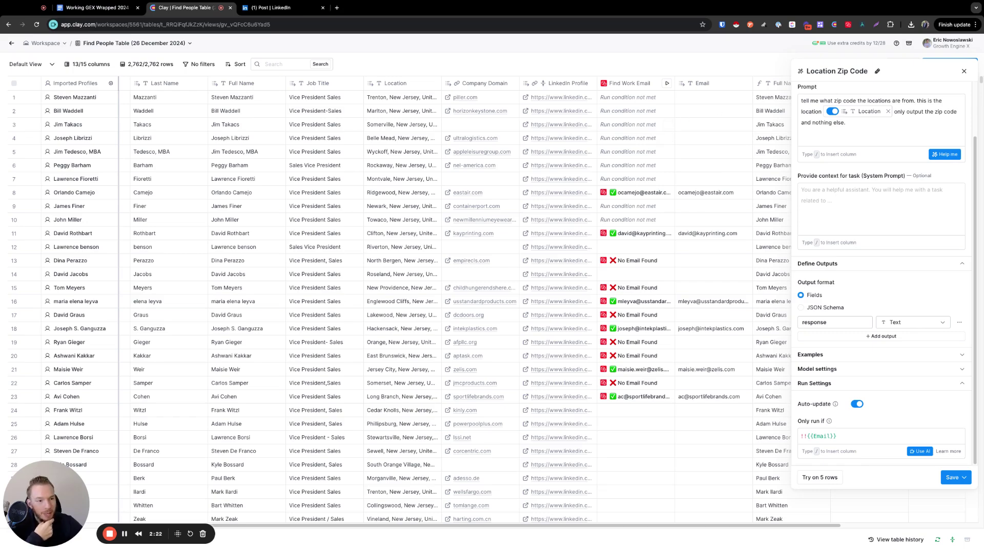
pyautogui.click(964, 71)
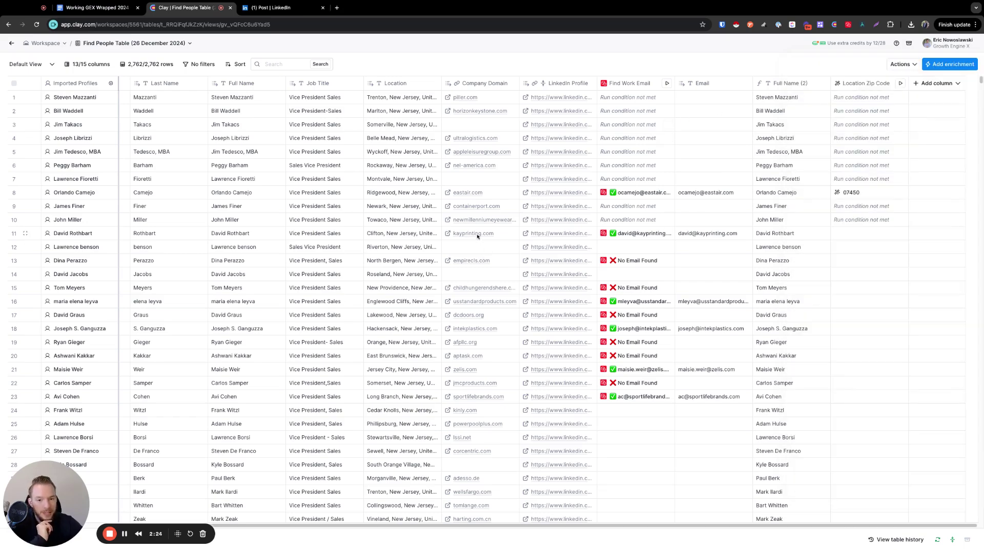
# - Export the people table as a CSV file and dismiss the export dialogs
pyautogui.hscroll(-5, 477, 234)
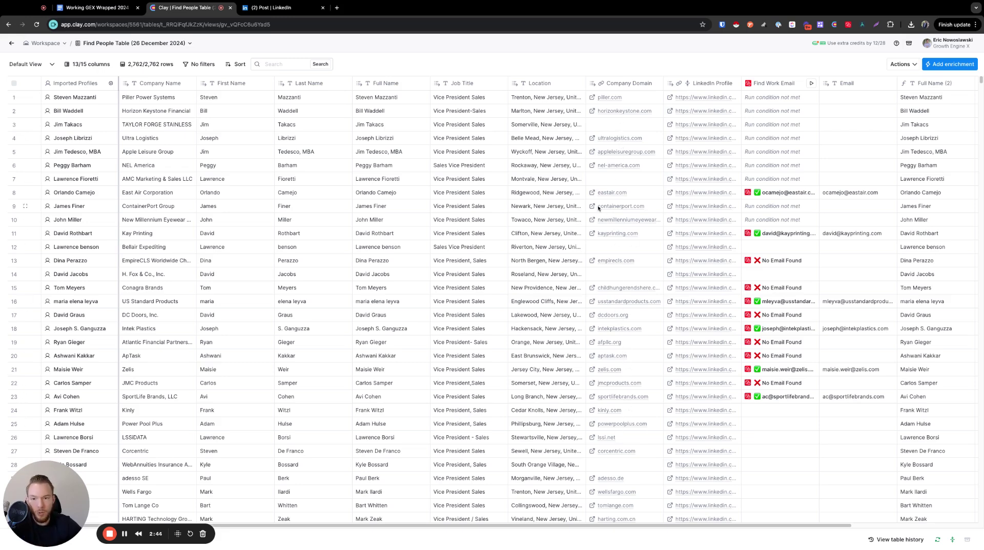
pyautogui.click(901, 64)
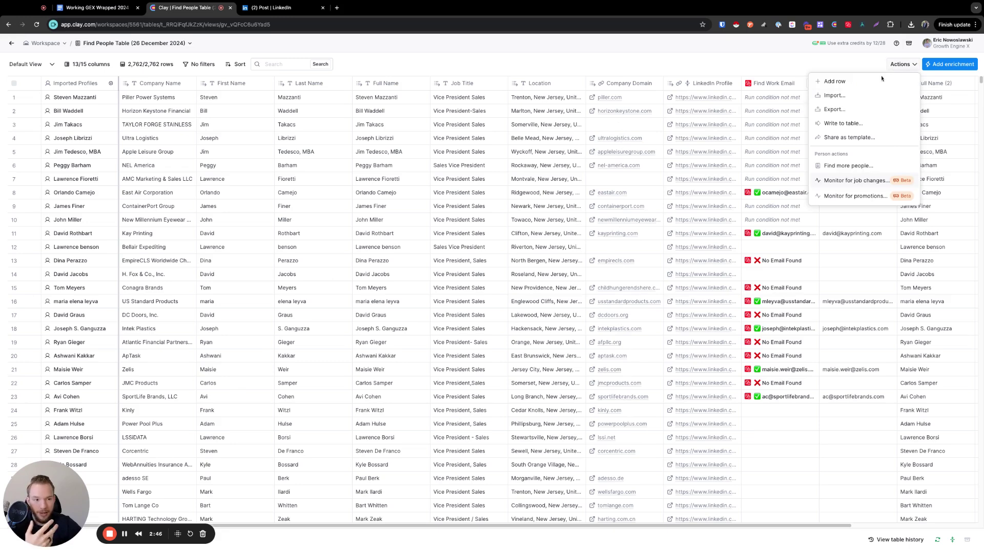
pyautogui.click(832, 110)
pyautogui.click(419, 140)
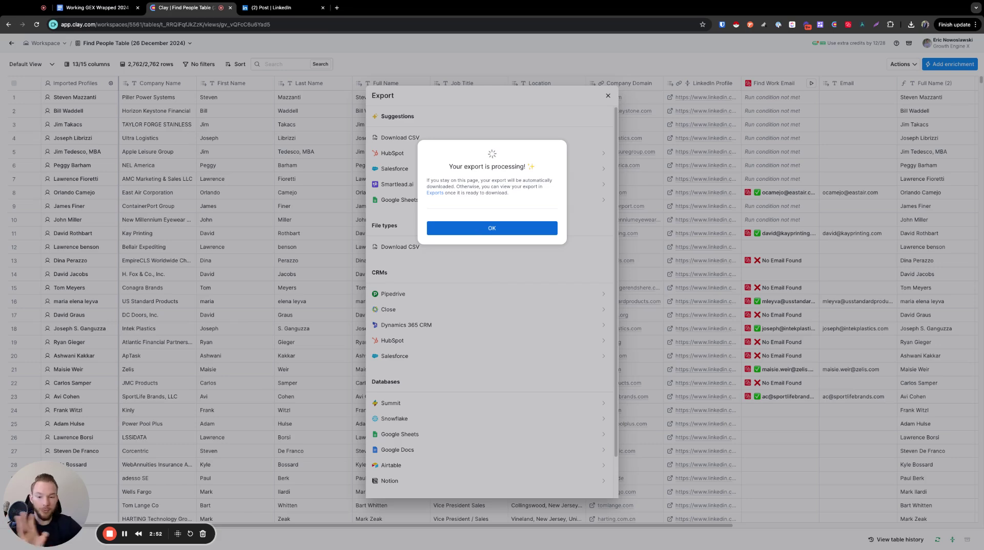
pyautogui.click(491, 219)
pyautogui.click(378, 67)
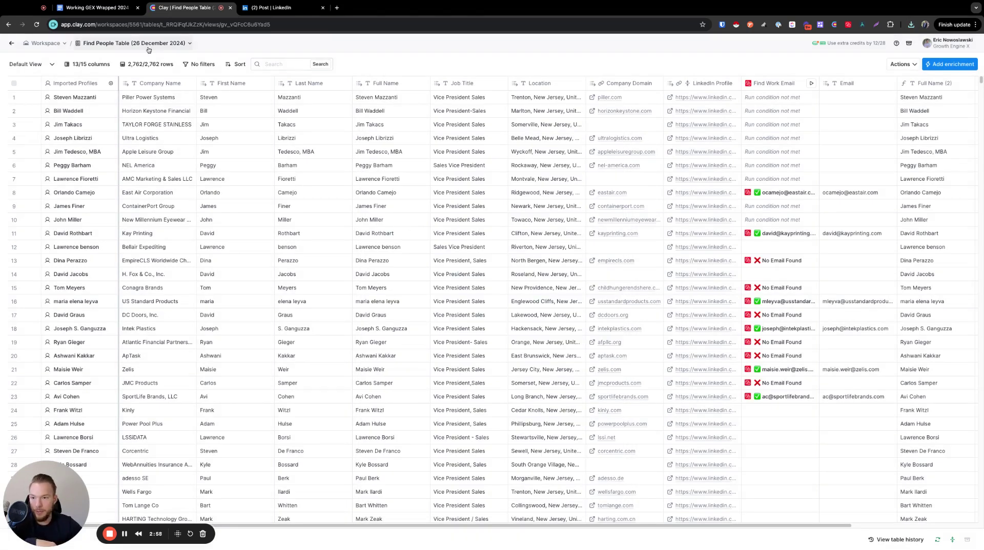
# - Rename the table as "test for company and contact enrichment"
pyautogui.click(128, 46)
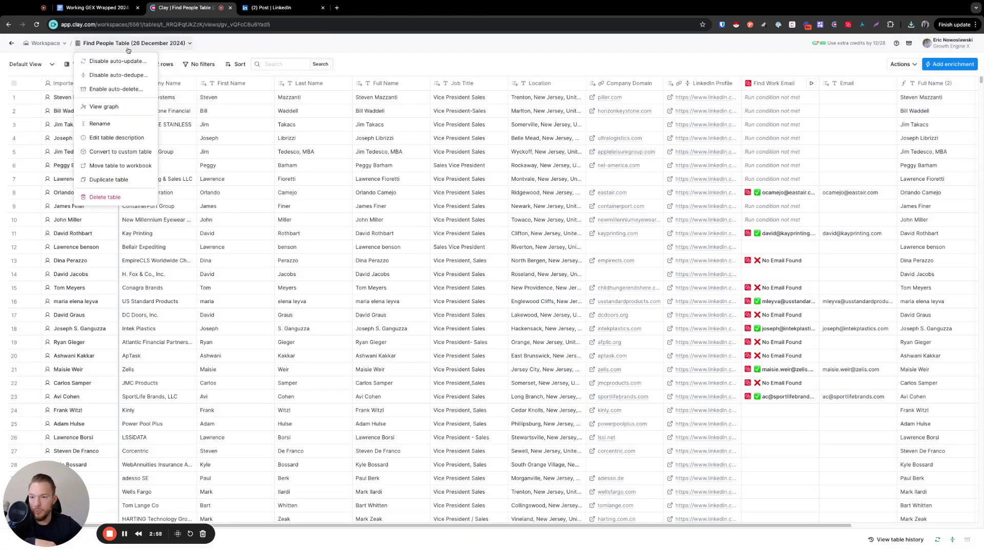
pyautogui.click(101, 124)
pyautogui.write('test for com')
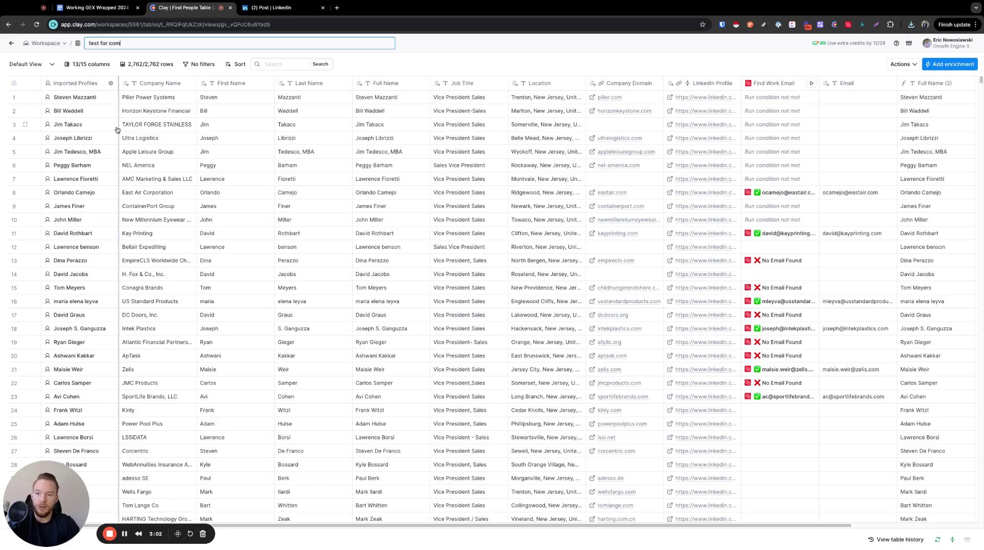
pyautogui.write('pany and contact enri')
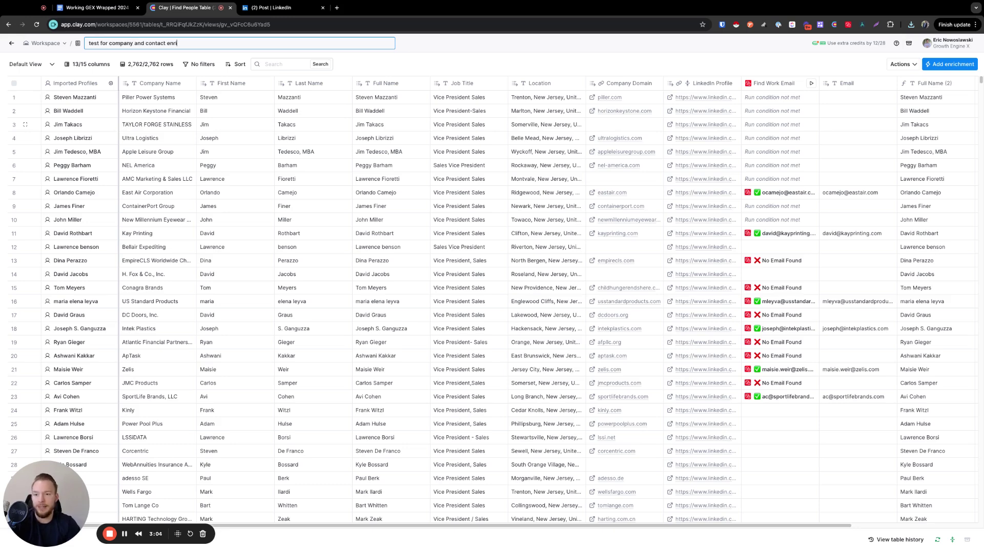
pyautogui.write('chment')
pyautogui.press('Return')
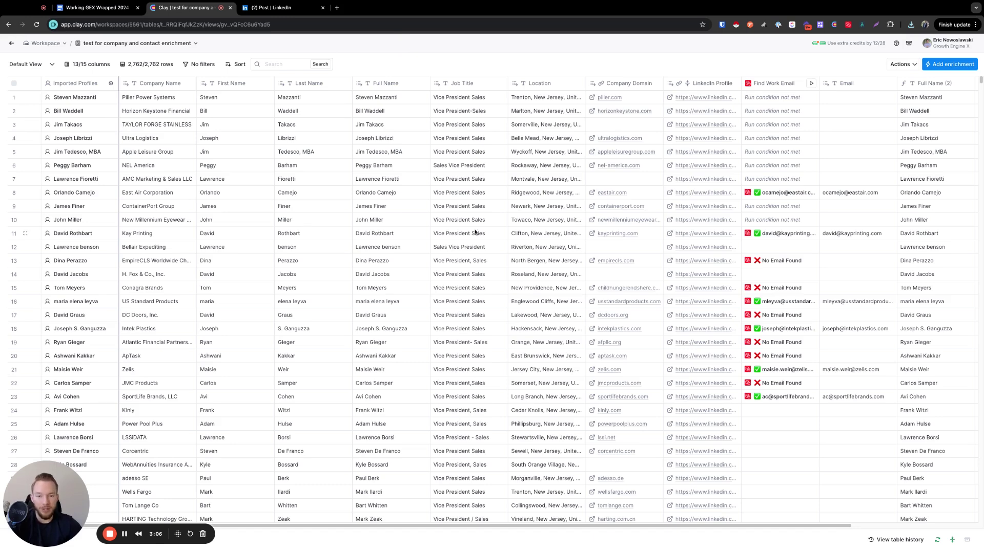
# - Return to the workspace and create a new table by importing the exported Find-People-Table CSV into a new blank table
pyautogui.moveTo(57, 498); pyautogui.dragTo(171, 376)
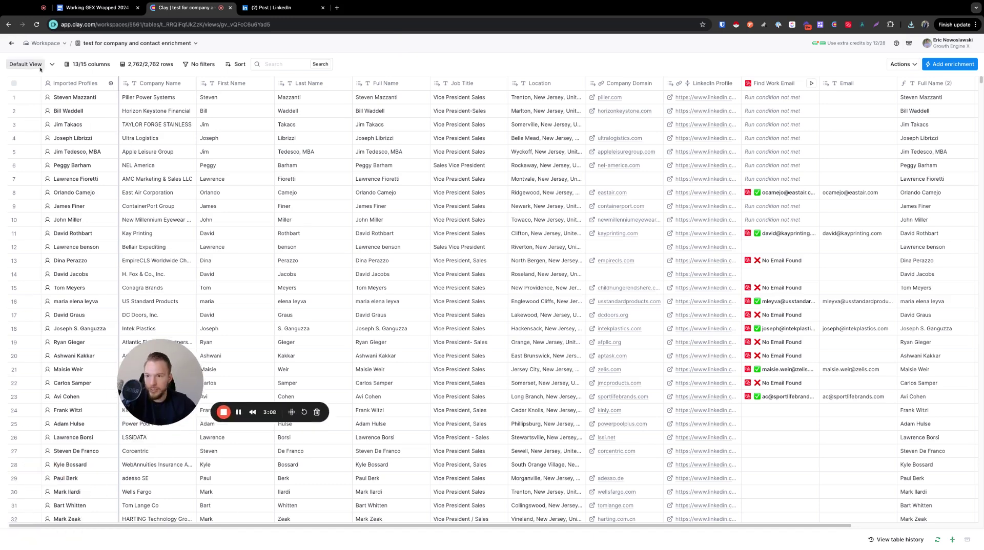
pyautogui.click(11, 43)
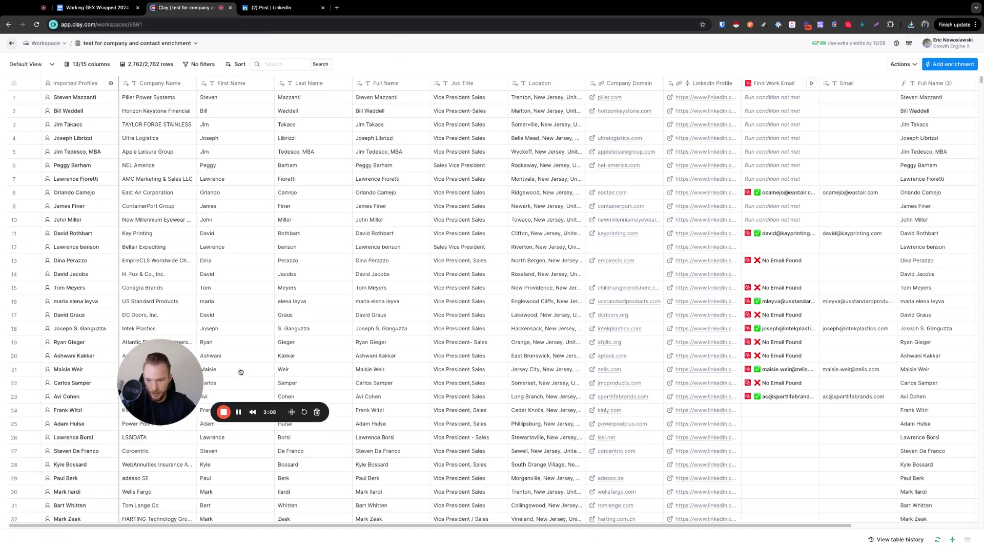
pyautogui.click(574, 72)
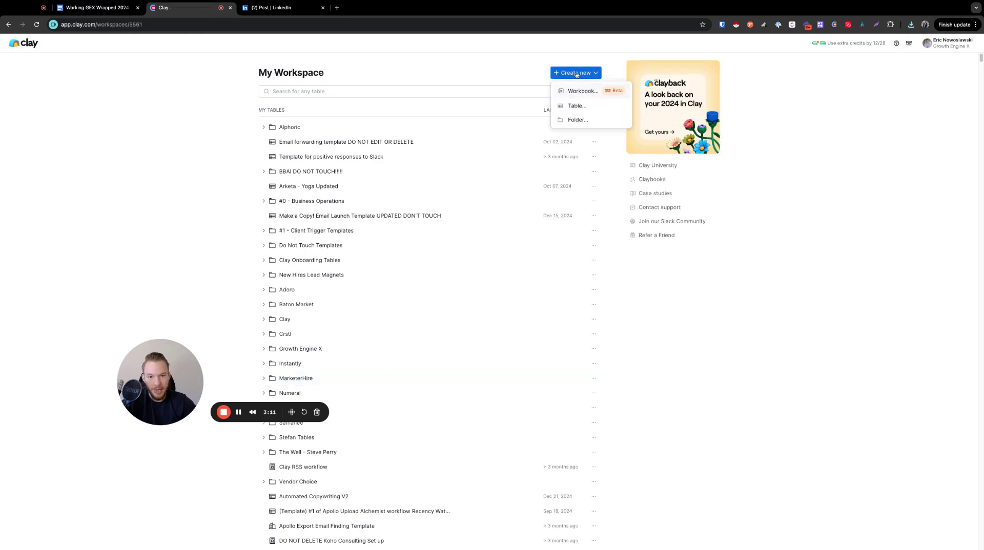
pyautogui.click(577, 107)
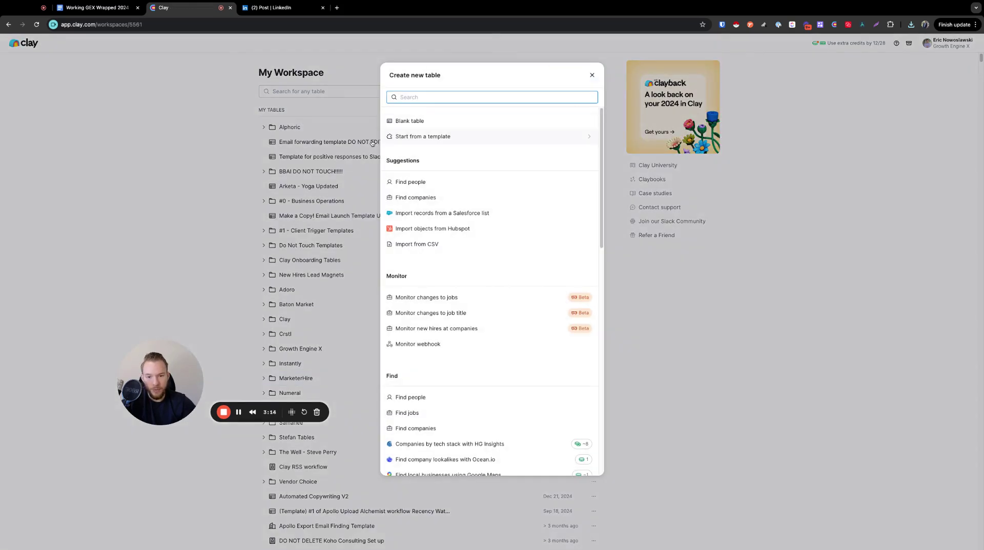
pyautogui.click(423, 246)
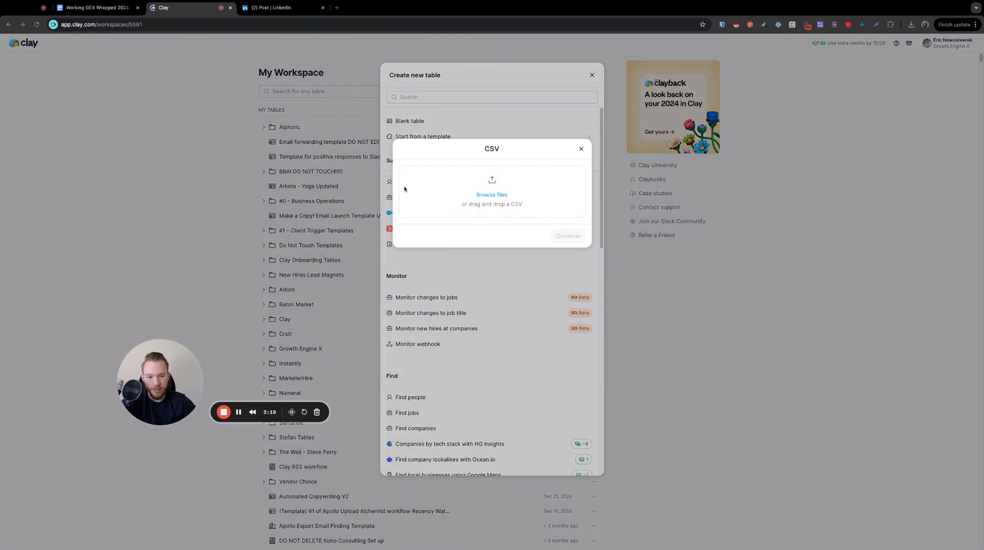
pyautogui.click(532, 333)
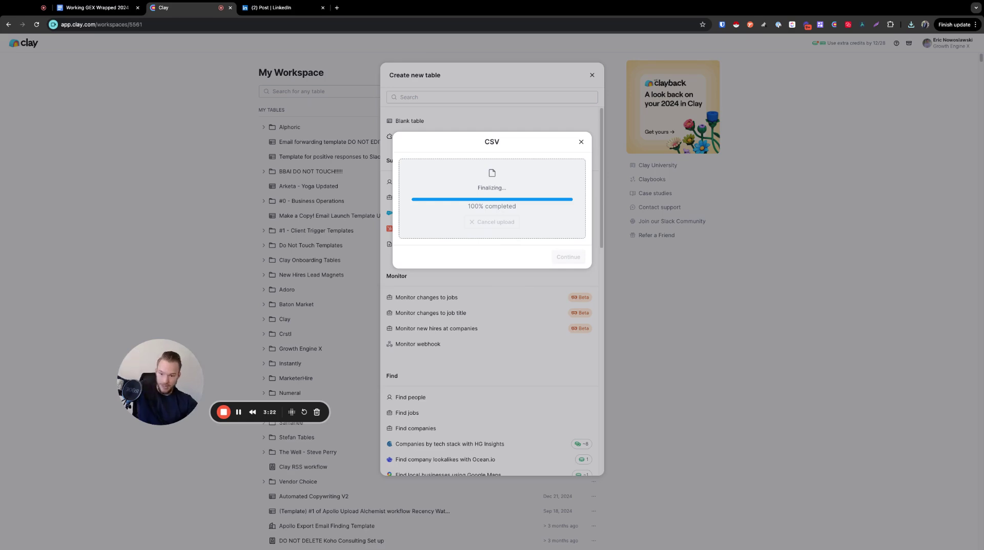
pyautogui.click(568, 251)
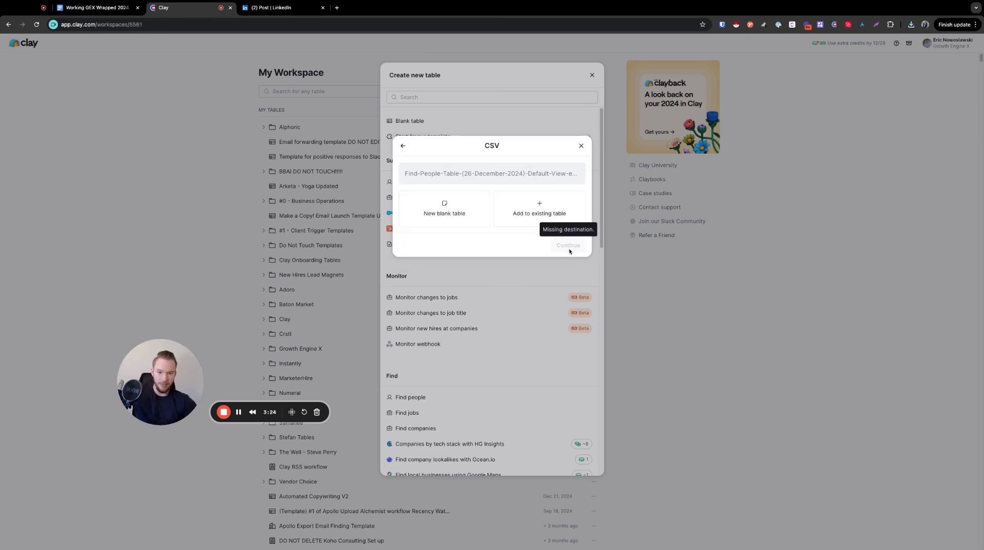
pyautogui.click(445, 206)
pyautogui.click(557, 249)
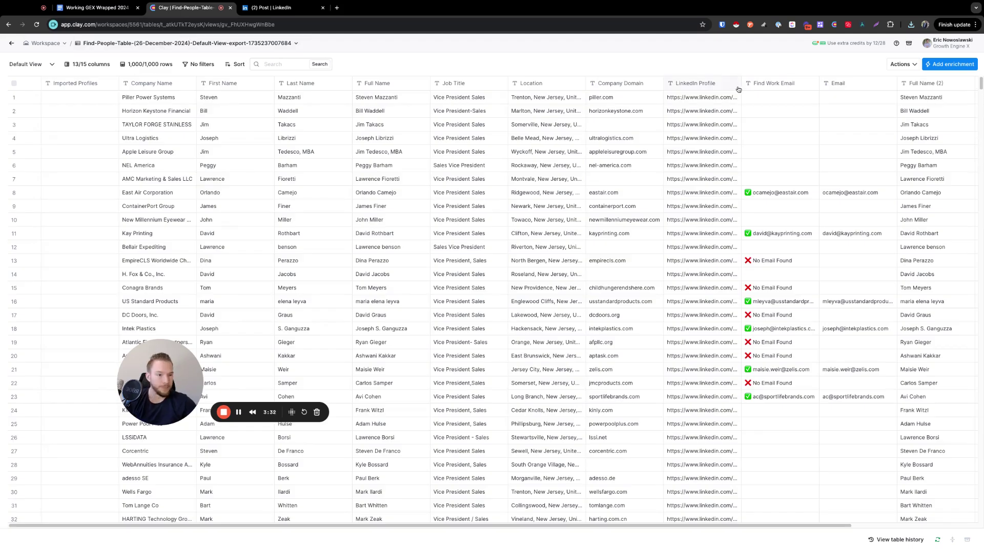
# - Dedupe the imported table by Company Domain, deleting all duplicate rows
pyautogui.click(605, 86)
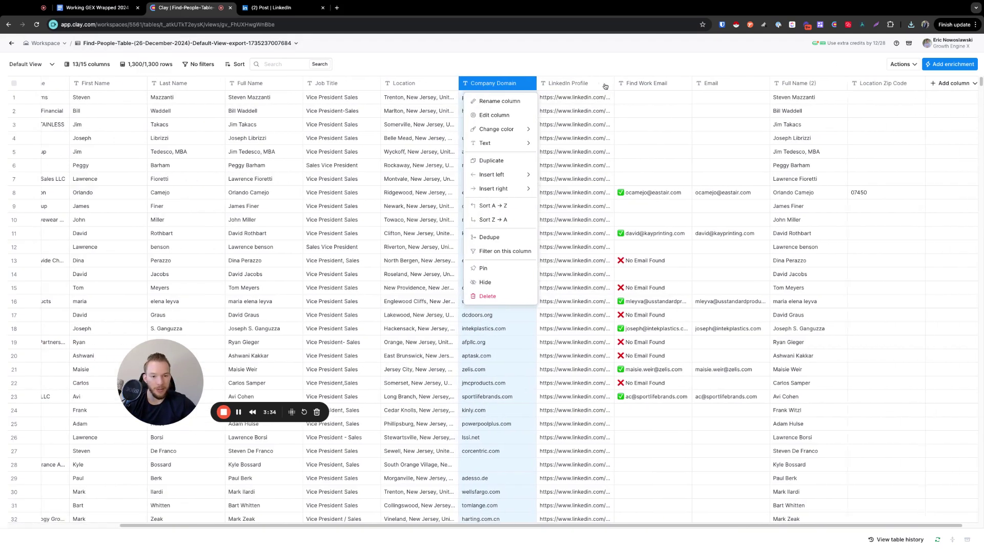
pyautogui.click(487, 237)
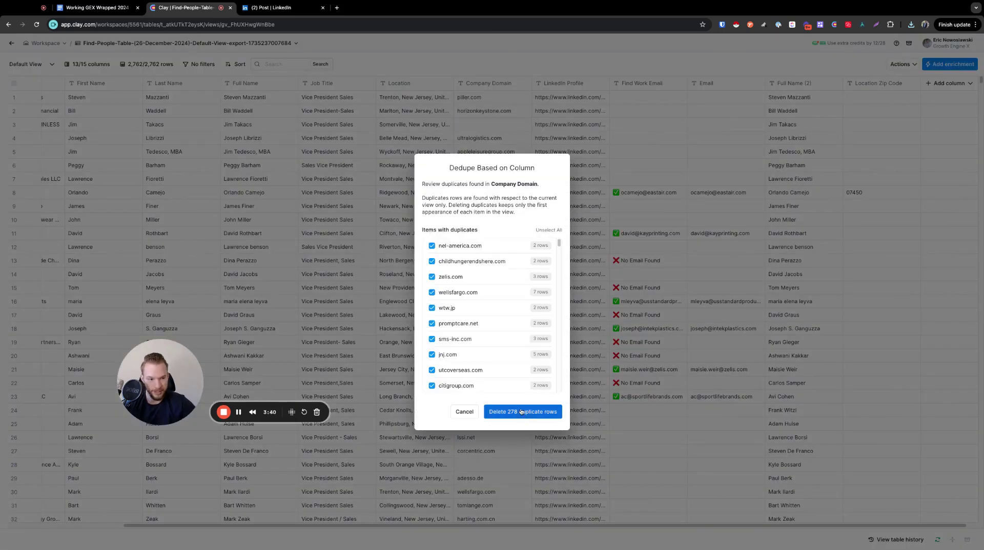
pyautogui.click(521, 412)
pyautogui.click(517, 313)
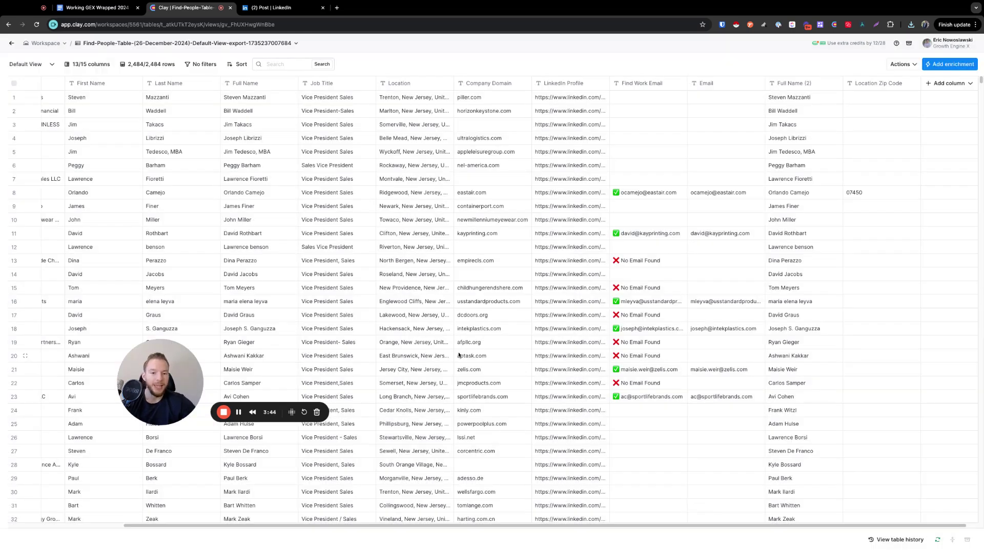
# - Add the BuiltWith Find Technology Stack enrichment using Company Domain as input, and run it on the first 10 rows
pyautogui.hscroll(1, 464, 328)
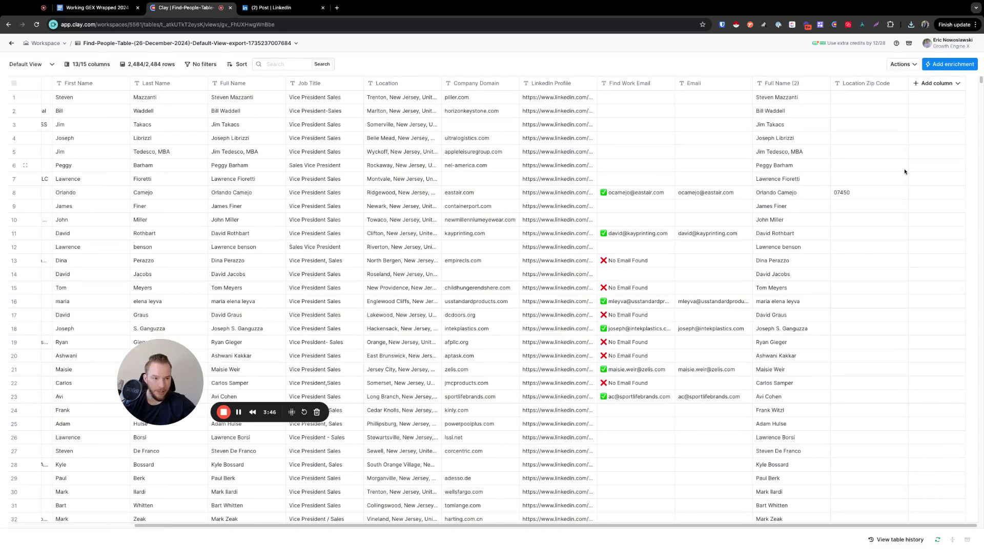
pyautogui.click(922, 89)
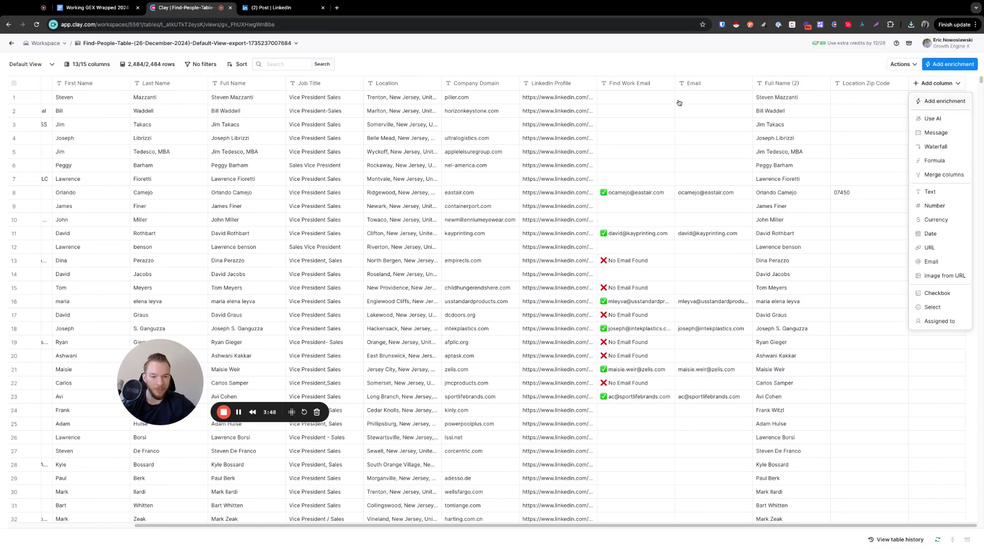
pyautogui.write('builtwith')
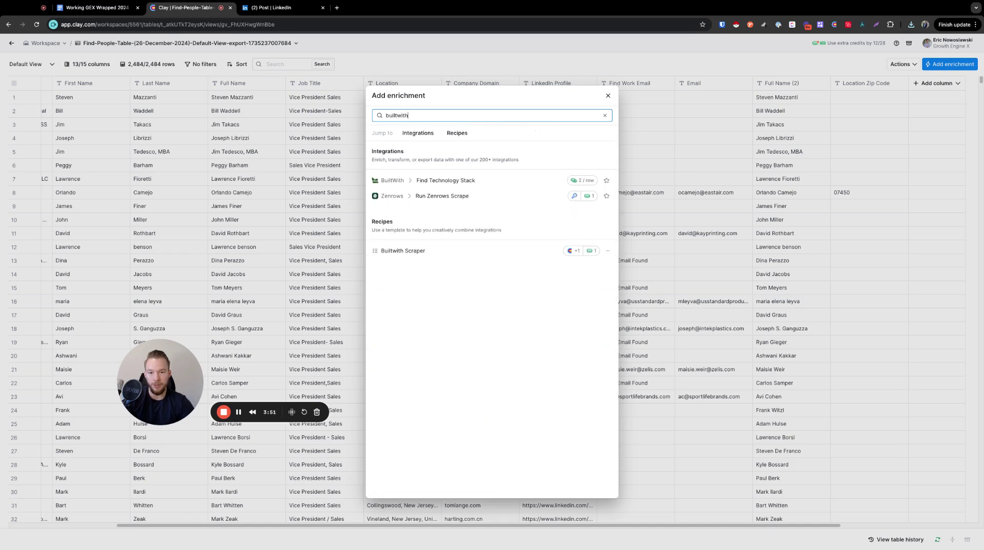
pyautogui.click(513, 181)
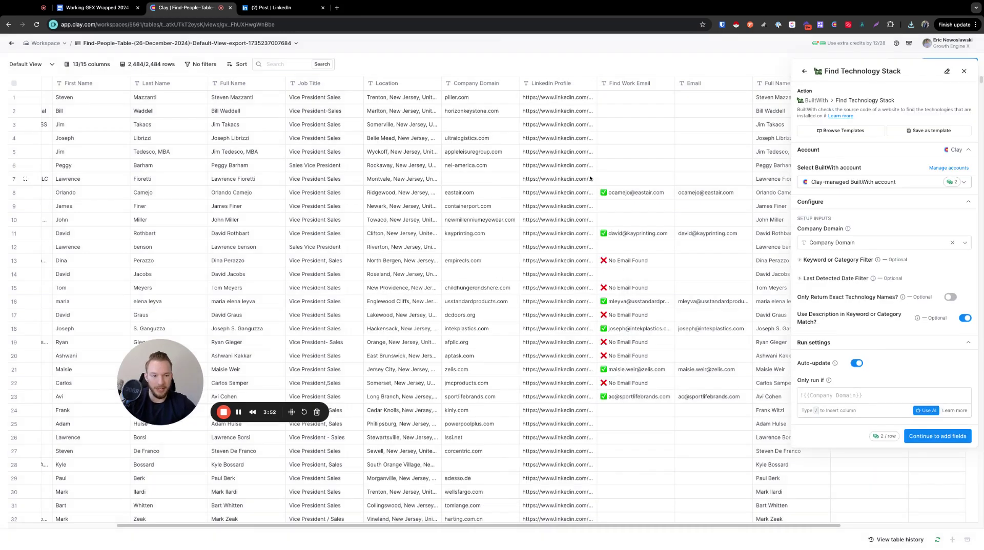
pyautogui.click(935, 436)
pyautogui.click(953, 271)
pyautogui.click(926, 295)
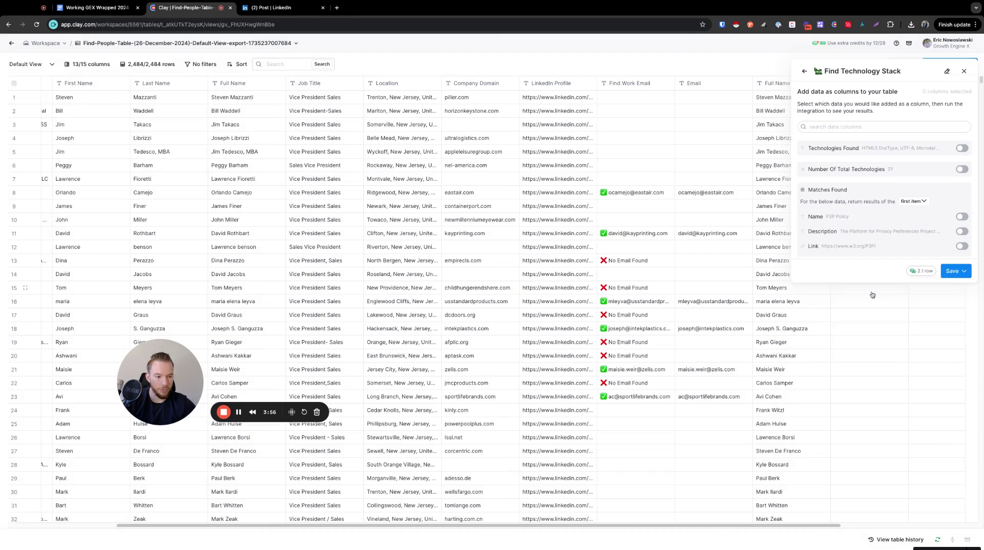
# - Open row 5's technology stack result and add Number Of Total Technologies as a new column
pyautogui.hscroll(3, 808, 170)
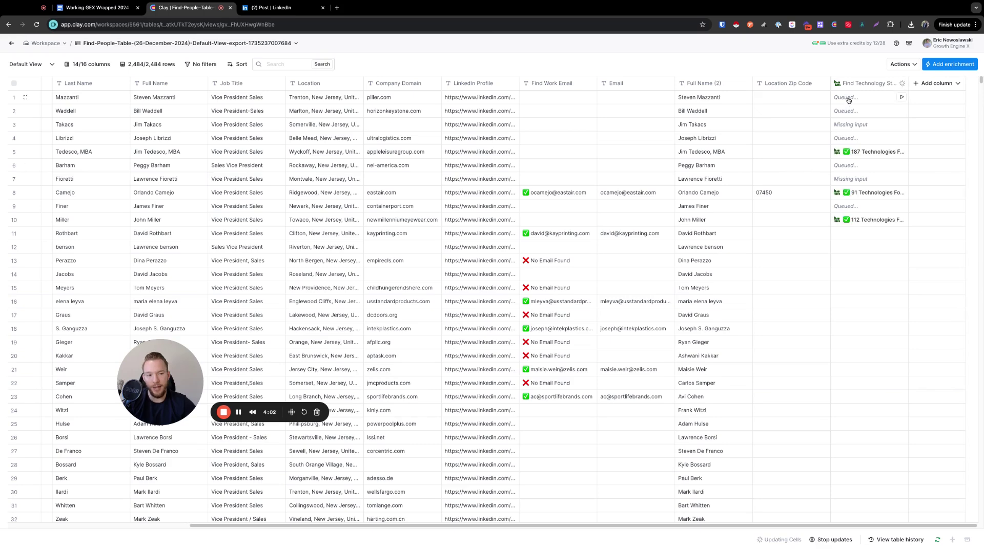
pyautogui.click(857, 152)
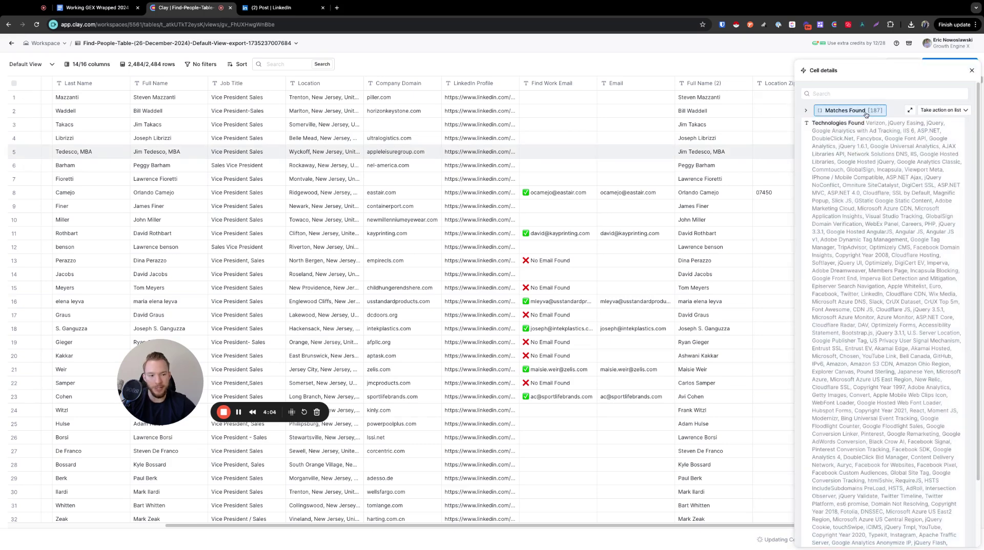
pyautogui.scroll(-5, 882, 257)
pyautogui.click(937, 518)
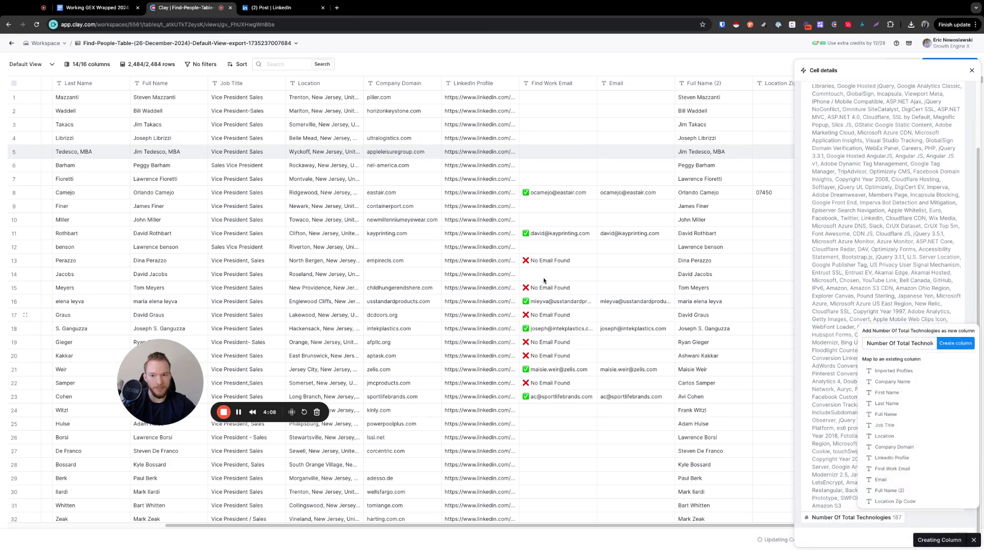
# - Rename the deduped table to "lookup here as a test" and close the cell details
pyautogui.click(149, 45)
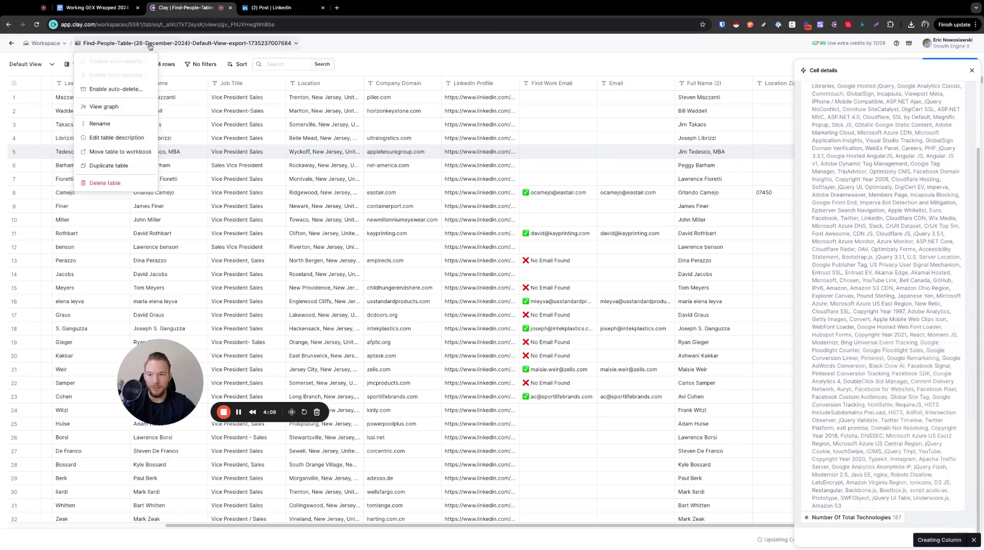
pyautogui.click(100, 124)
pyautogui.write('Idokup here as a test')
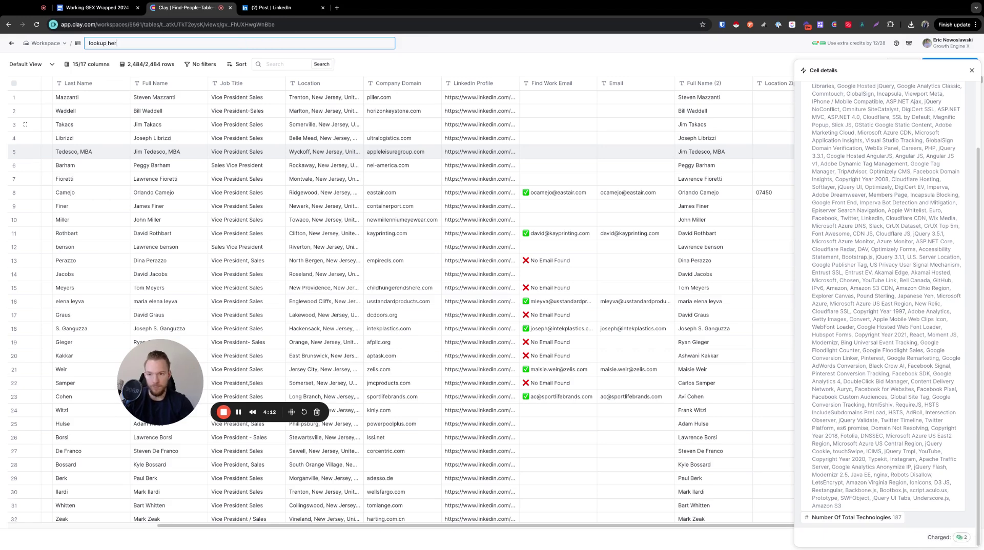
pyautogui.press('Return')
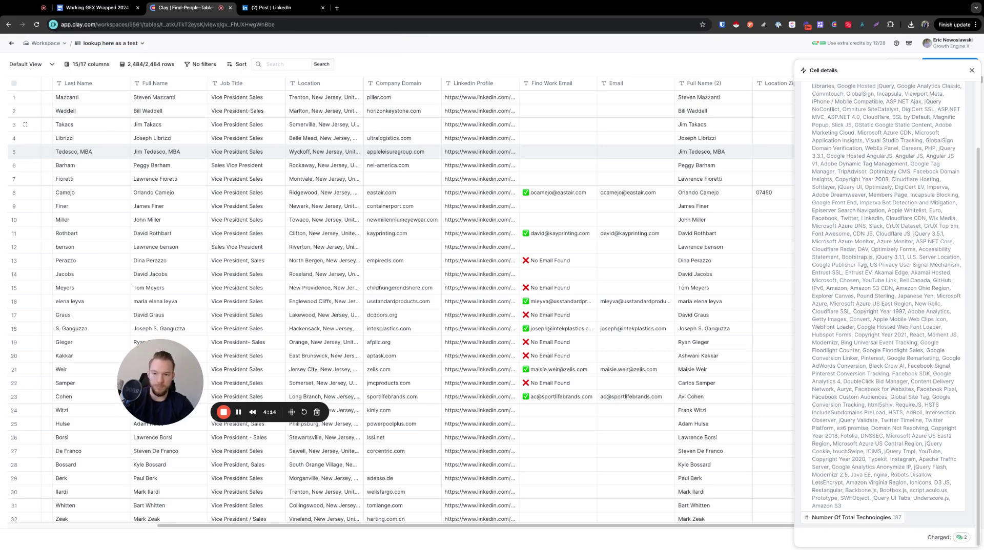
pyautogui.click(972, 70)
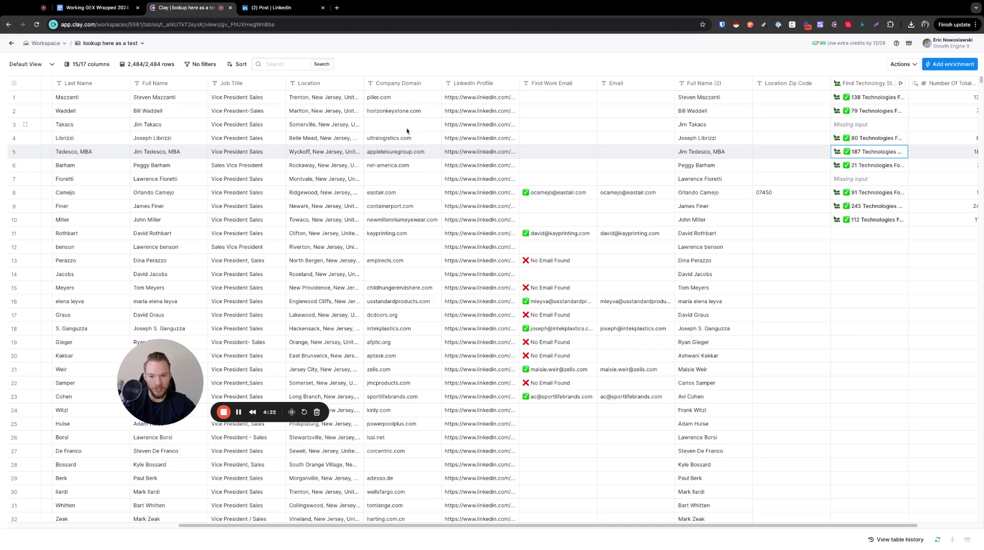
# - Return to the workspace and open the original "test for company and contact enrichment" table
pyautogui.click(12, 43)
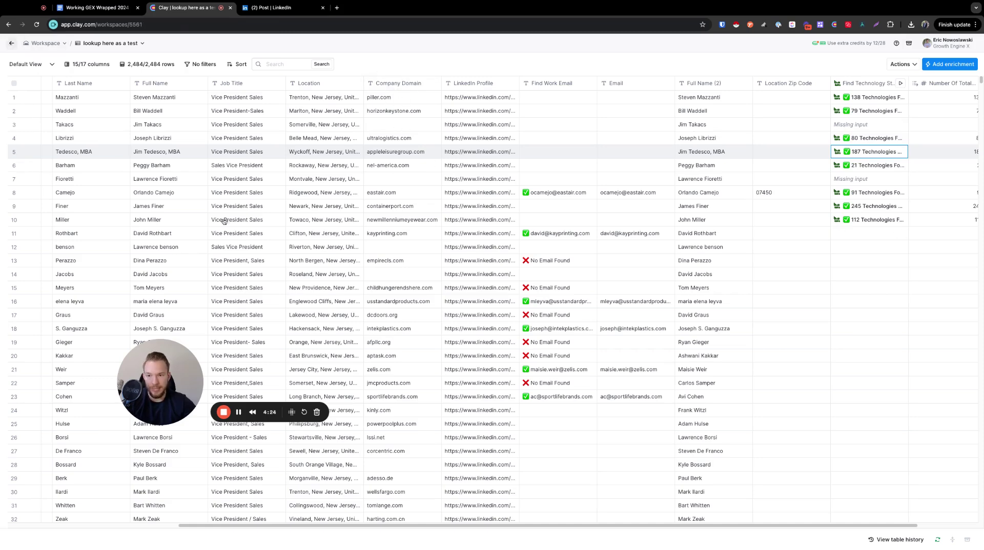
pyautogui.scroll(-15, 417, 374)
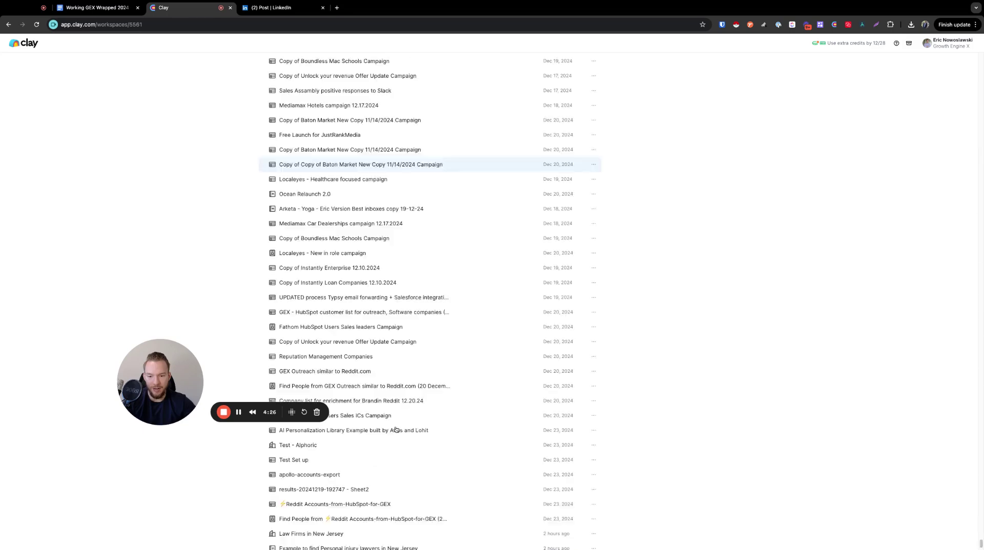
pyautogui.click(334, 520)
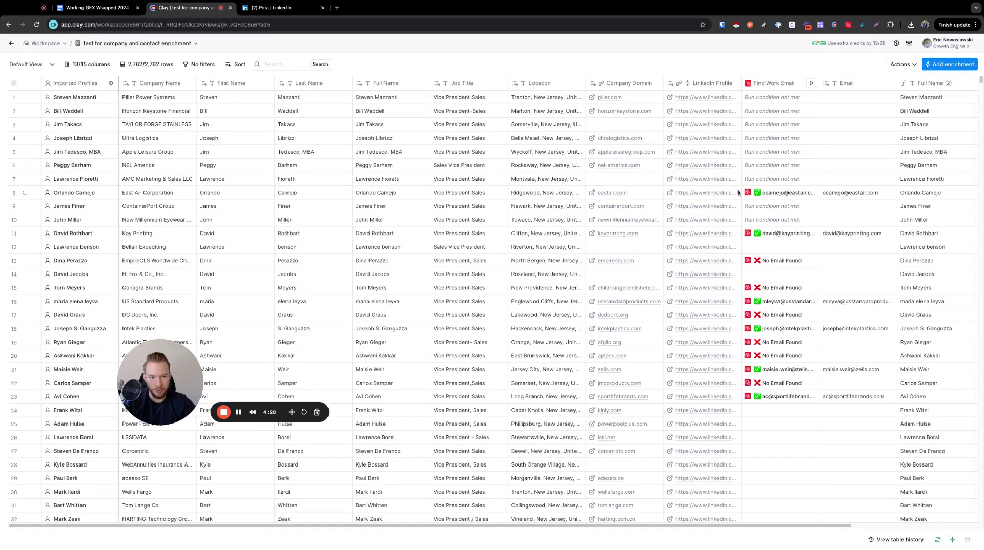
# - Add a Lookup Single Row in Other Table enrichment that searches the "lookup here as a test" table
pyautogui.hscroll(5, 633, 531)
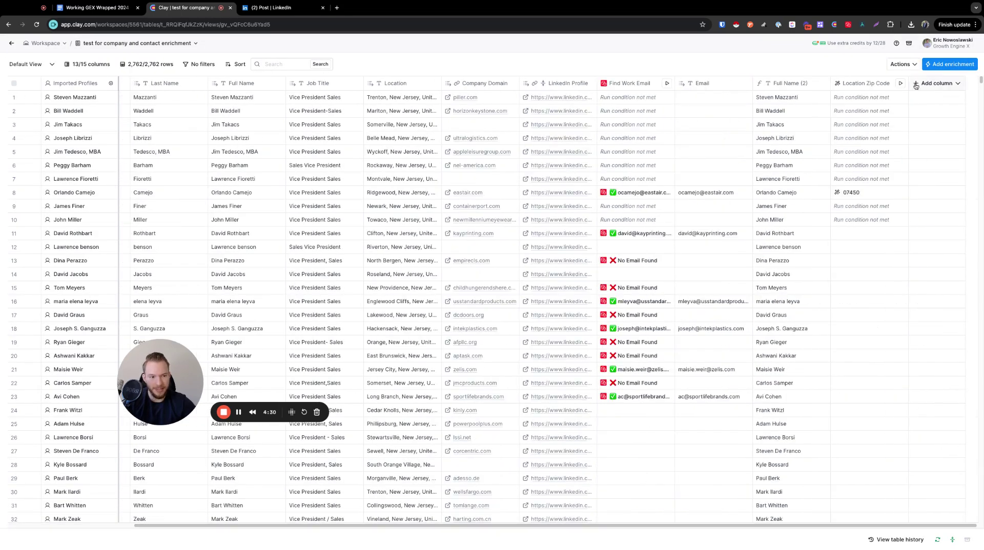
pyautogui.click(903, 64)
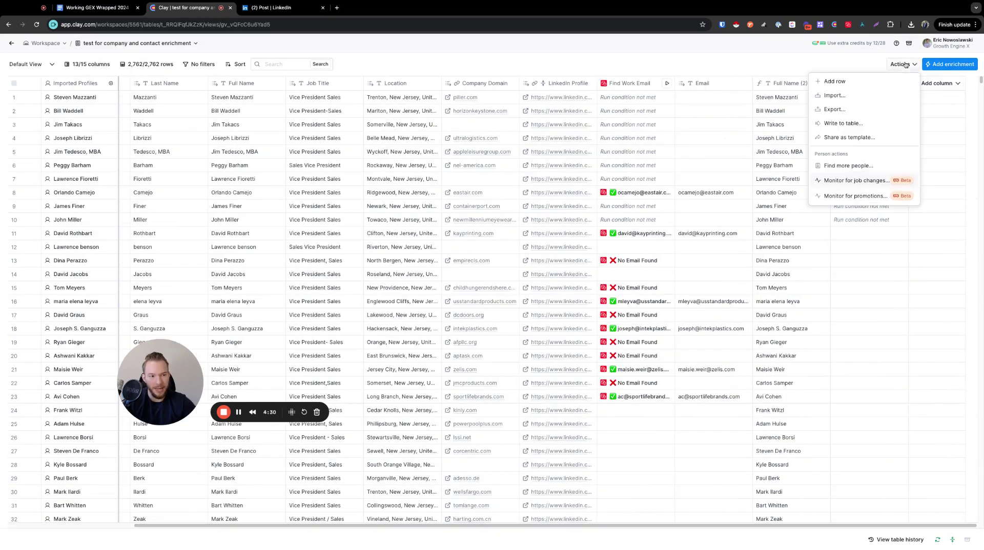
pyautogui.click(950, 64)
pyautogui.write('lookup')
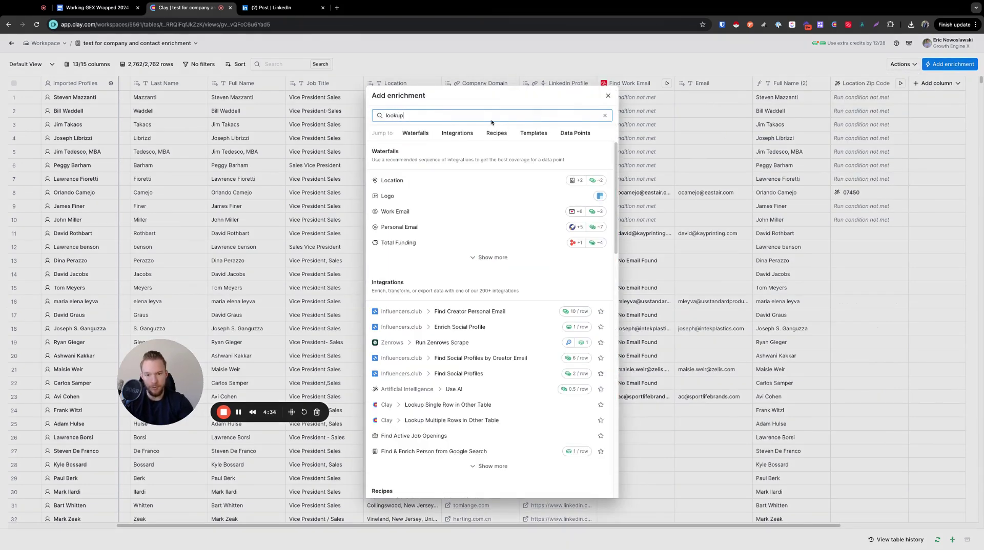
pyautogui.write(' record')
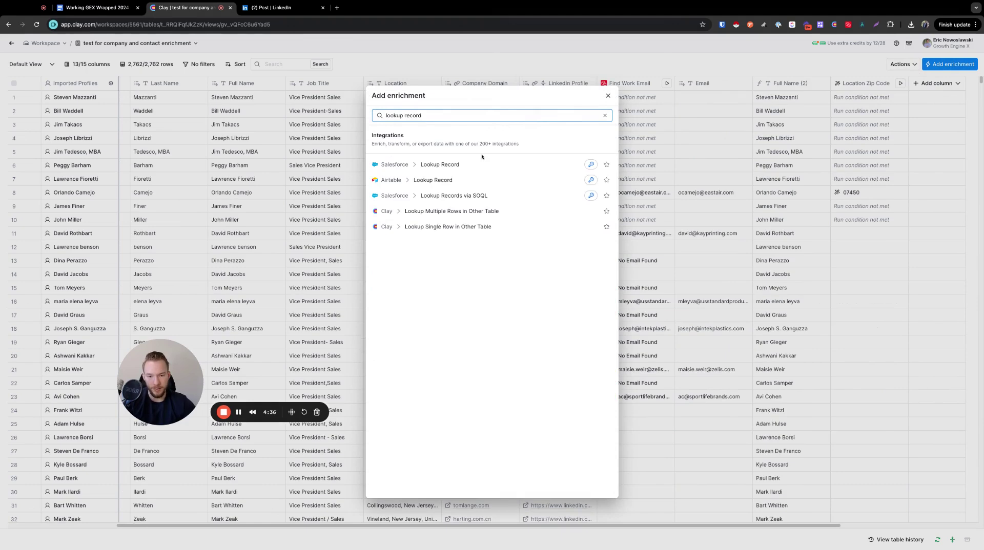
pyautogui.click(468, 229)
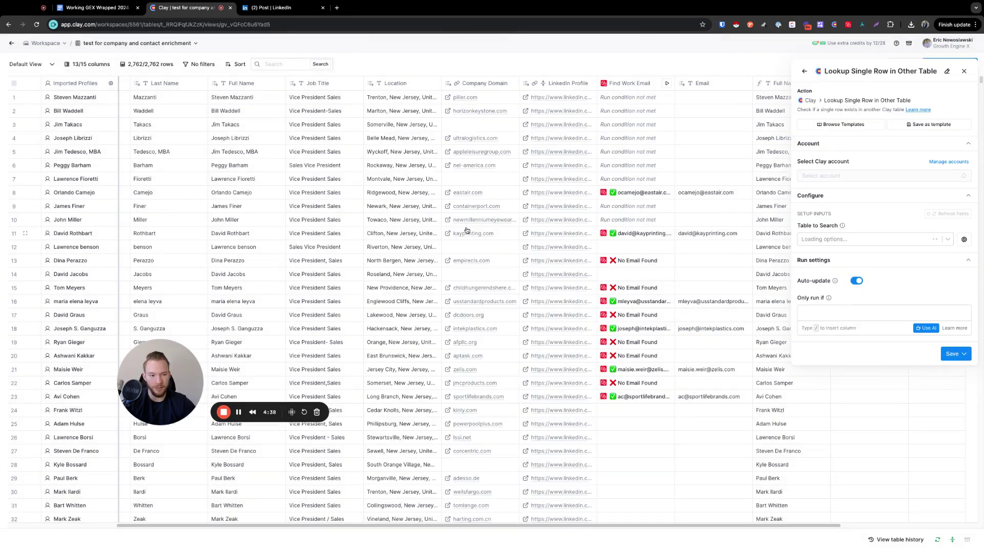
pyautogui.click(827, 240)
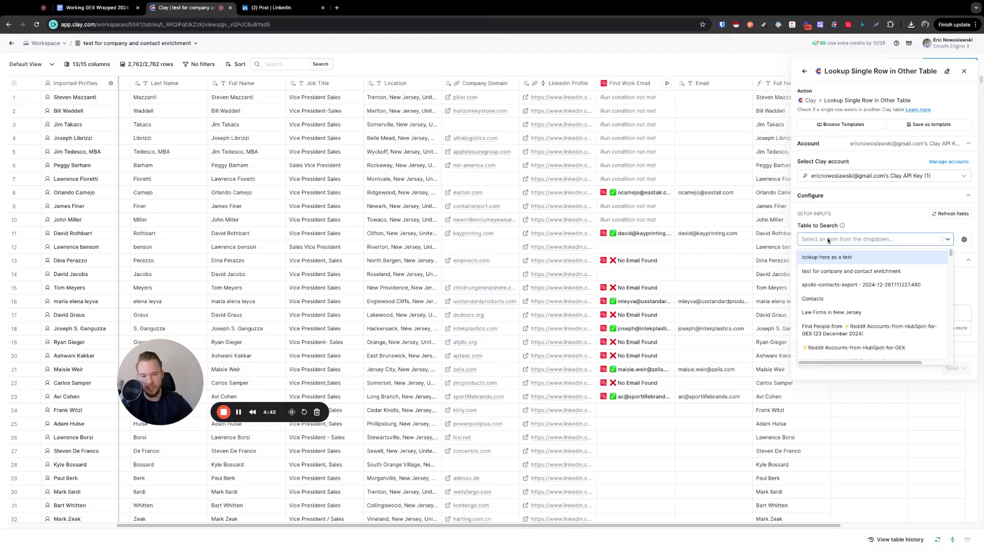
pyautogui.click(833, 257)
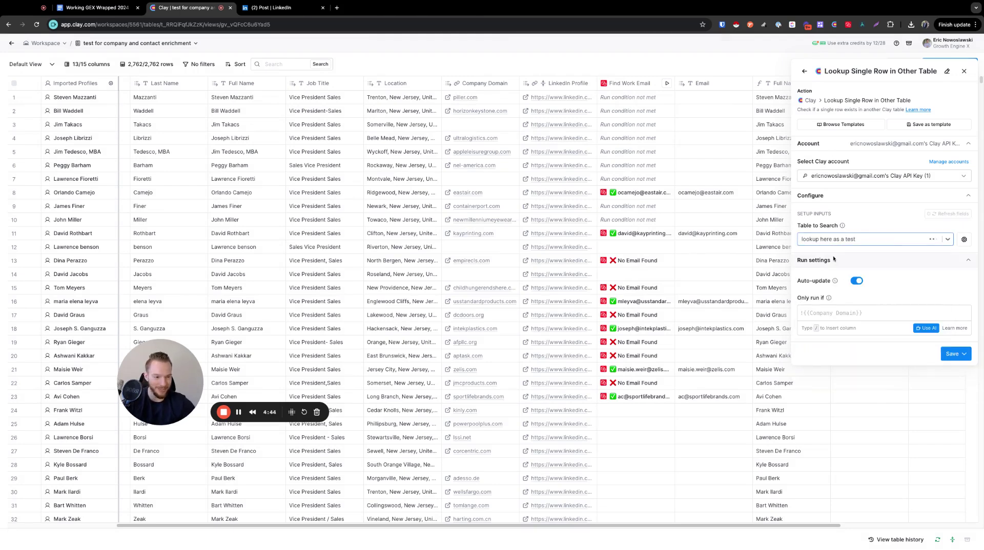
# - Set the lookup to match target column Company Domain with Equals against this table's Company Domain, then save and run 10 rows
pyautogui.click(838, 272)
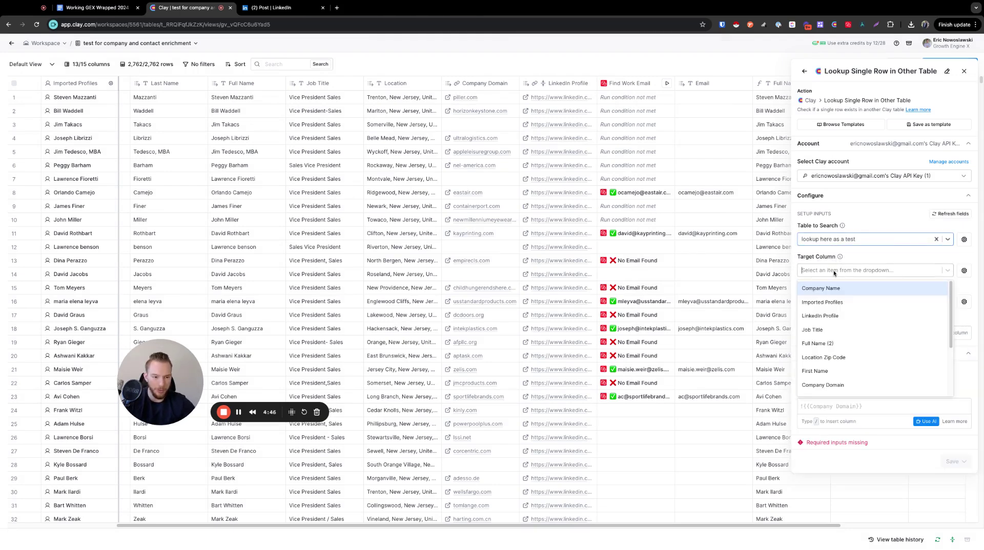
pyautogui.scroll(-2, 827, 345)
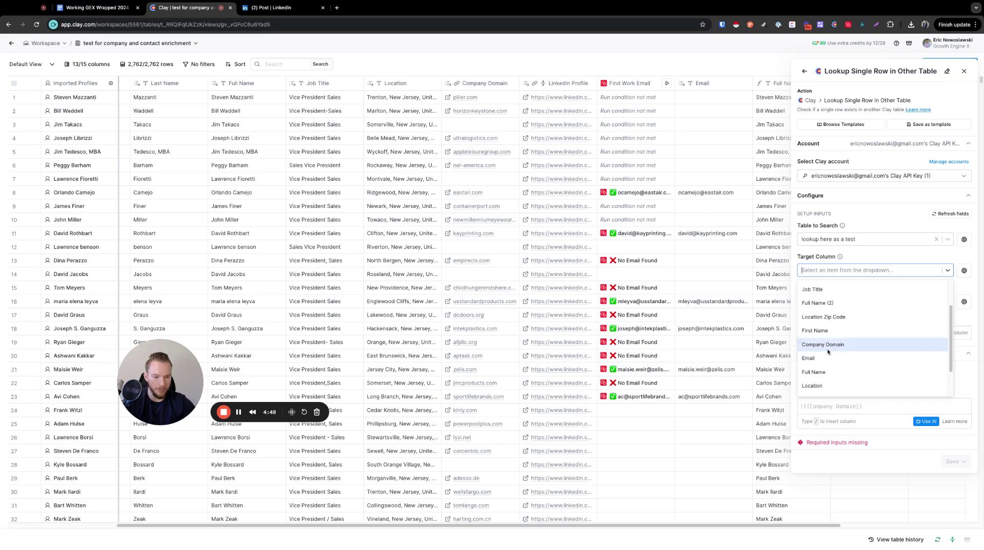
pyautogui.click(827, 346)
pyautogui.click(825, 302)
pyautogui.click(819, 318)
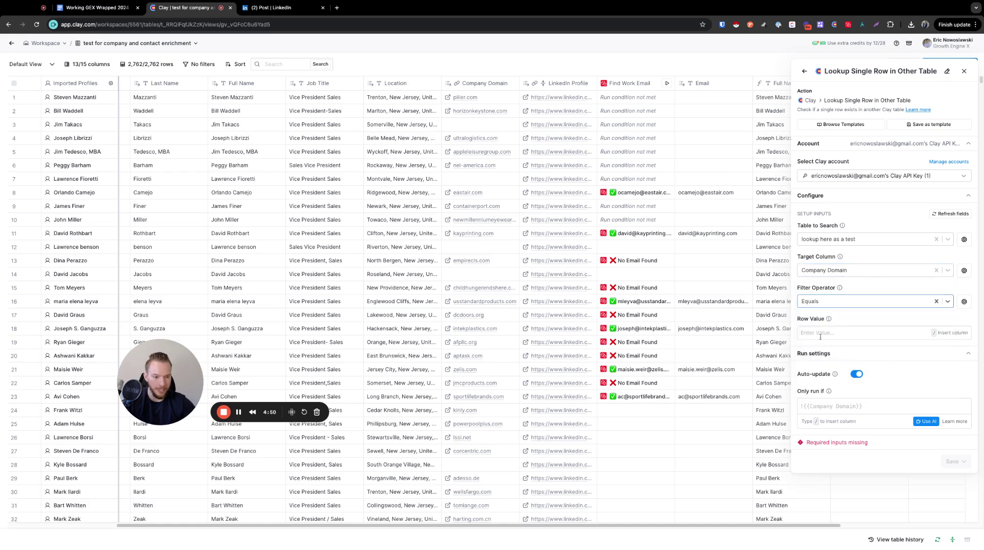
pyautogui.click(819, 334)
pyautogui.write('/')
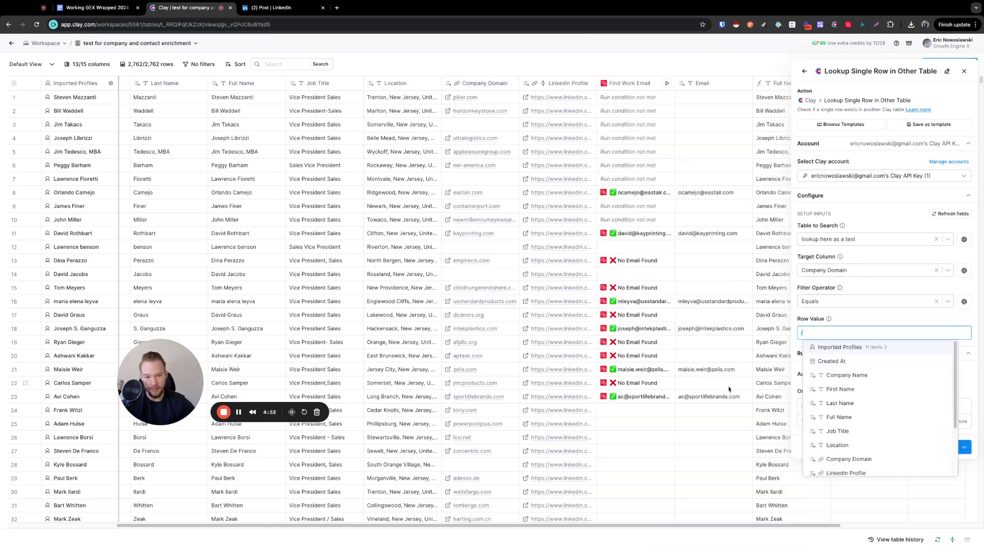
pyautogui.click(839, 460)
pyautogui.click(956, 447)
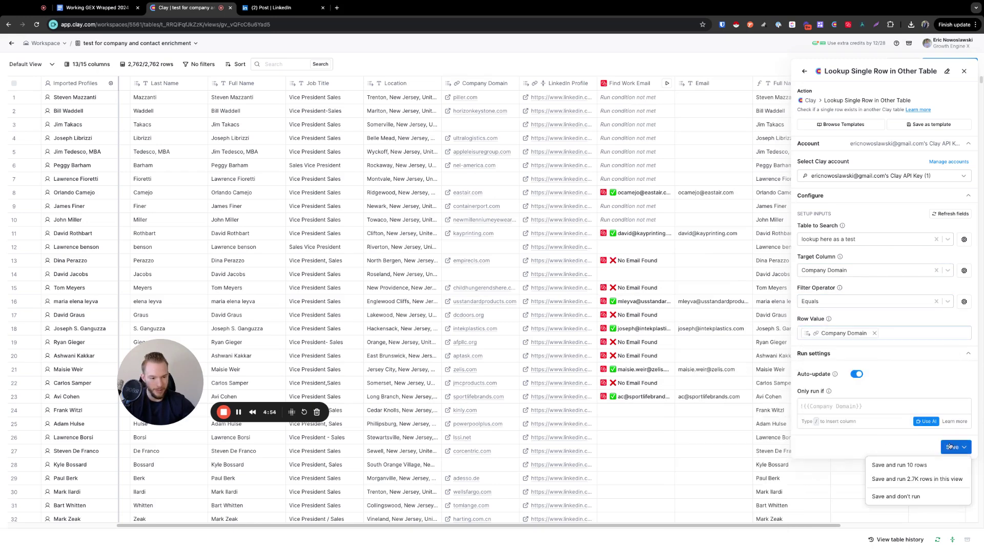
pyautogui.click(887, 465)
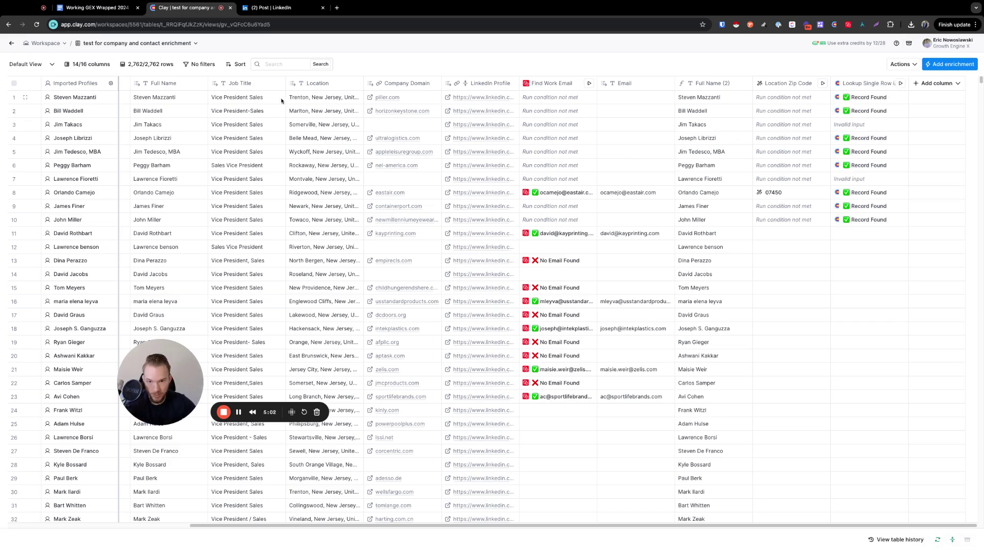
# - Open row 1's lookup result, add Number Of Total Technologies as a new column, and close the cell details
pyautogui.click(850, 100)
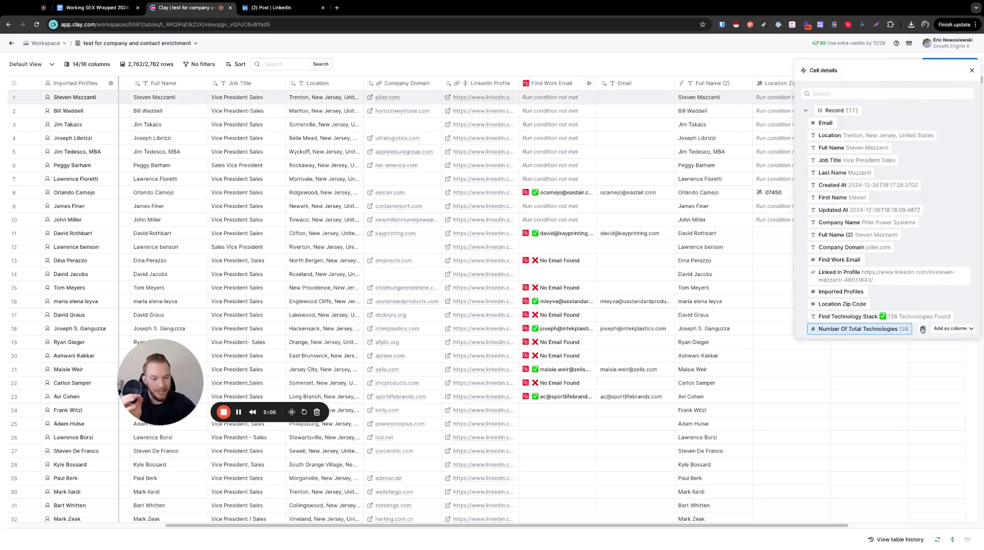
pyautogui.click(942, 331)
pyautogui.click(946, 357)
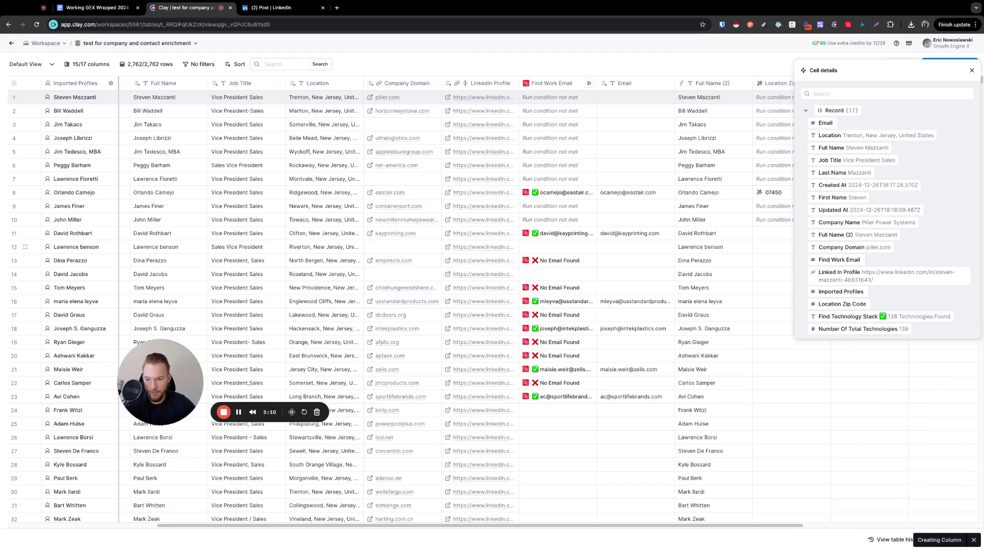
pyautogui.click(972, 70)
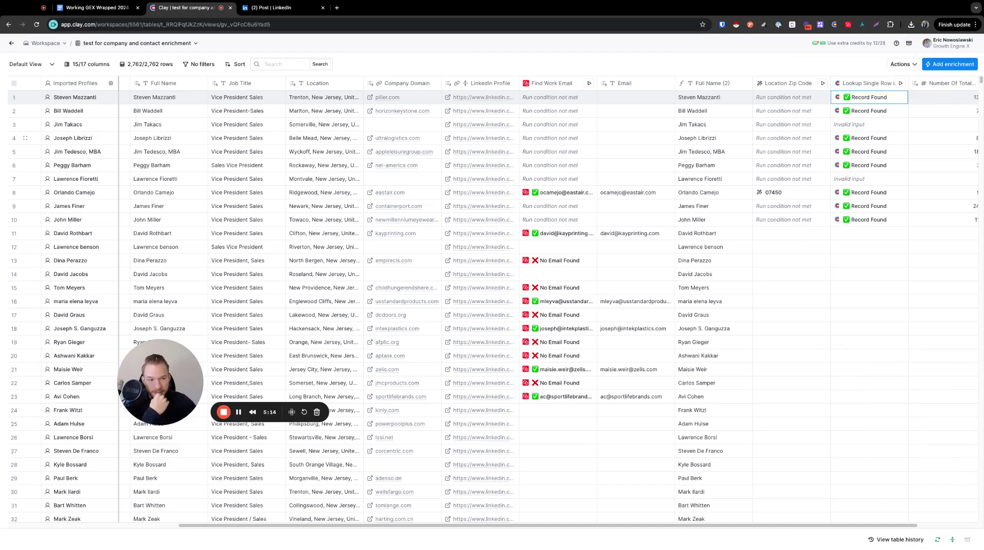
# - Search the enrichments for "hubspot" and add the HubSpot Create object action
pyautogui.hscroll(3, 867, 132)
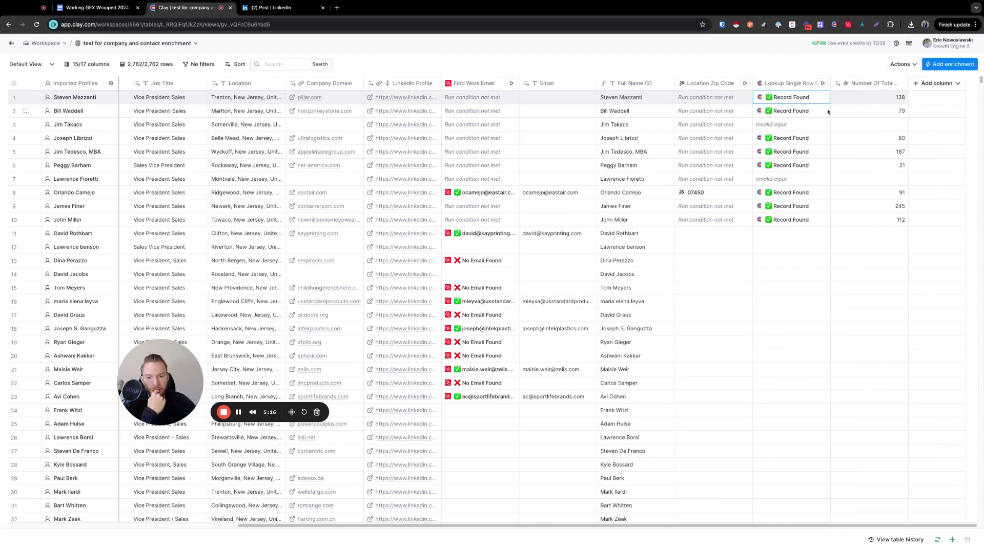
pyautogui.click(925, 85)
pyautogui.click(930, 101)
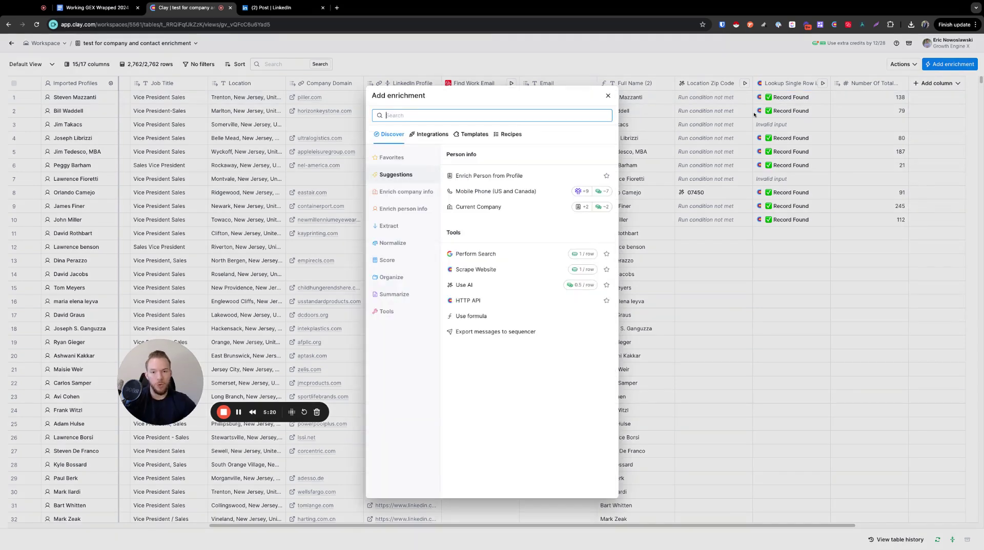
pyautogui.write('hubspot')
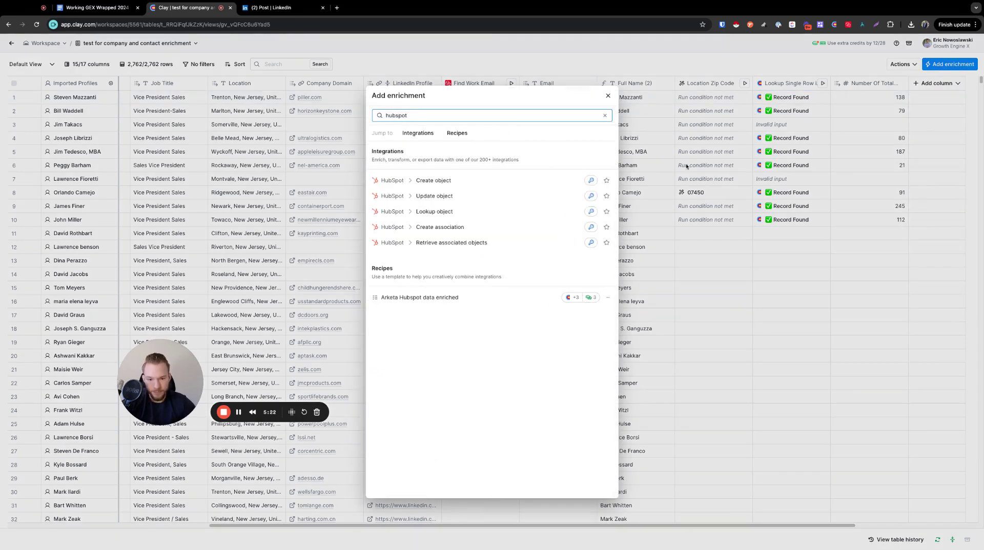
pyautogui.click(427, 182)
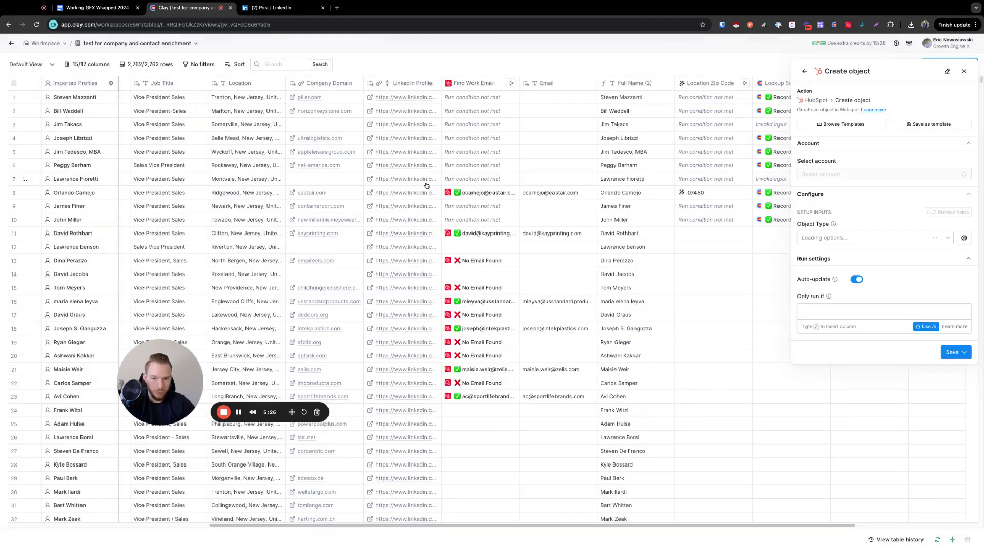
# - Set the HubSpot object type to Company and map Company Domain Name to the Company Domain column
pyautogui.click(827, 239)
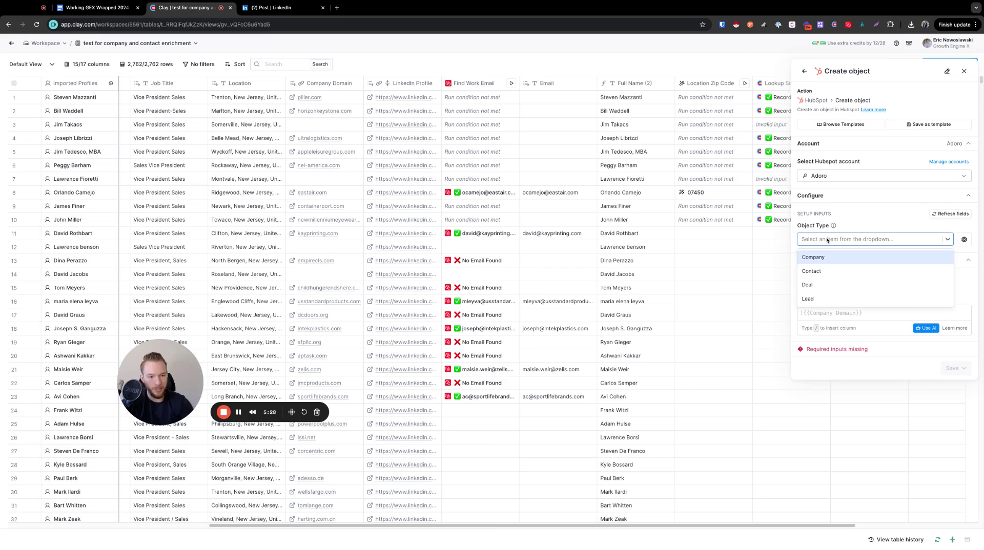
pyautogui.press('Return')
pyautogui.click(819, 317)
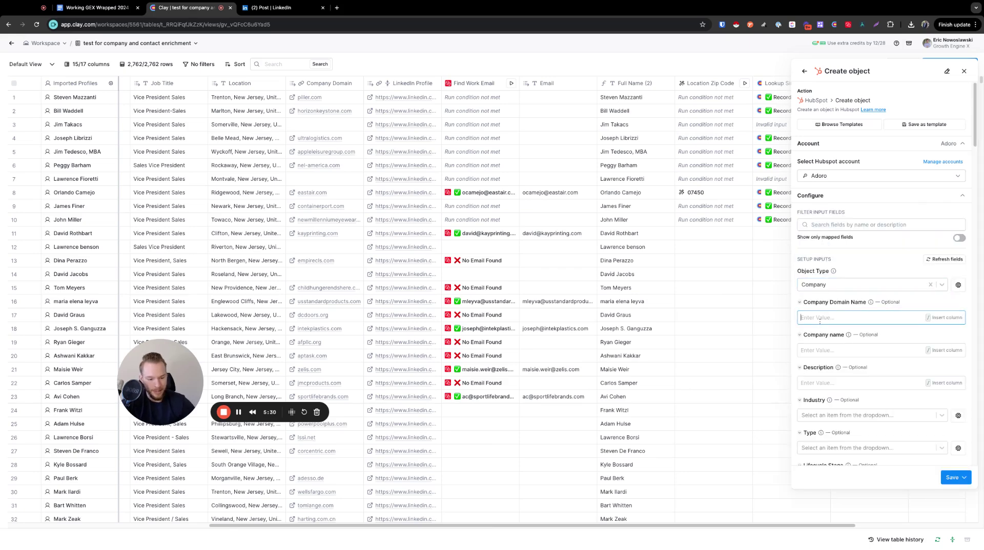
pyautogui.write('/')
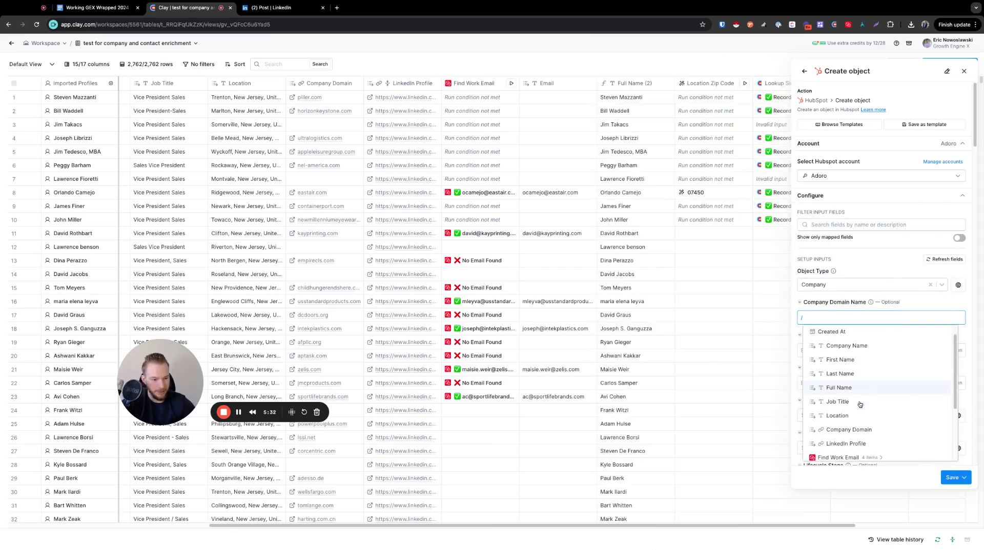
pyautogui.scroll(-1, 861, 405)
pyautogui.click(853, 420)
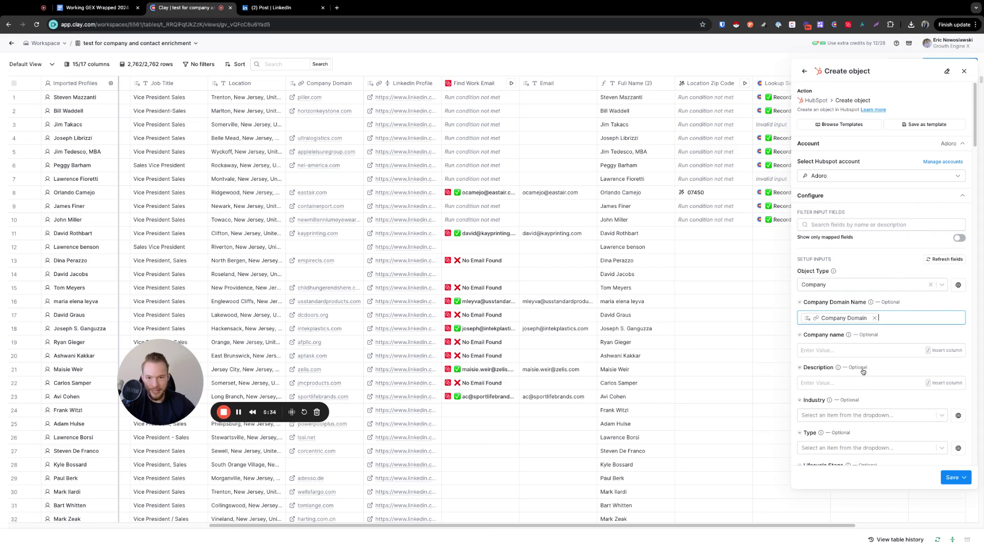
# - Look over the save options and the remaining optional company fields in the HubSpot Create object setup
pyautogui.click(830, 351)
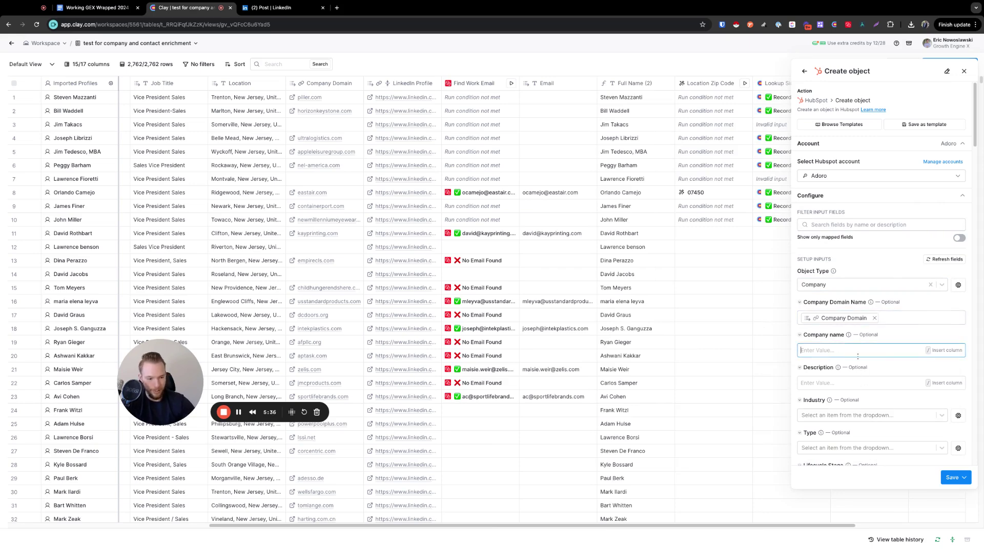
pyautogui.click(952, 477)
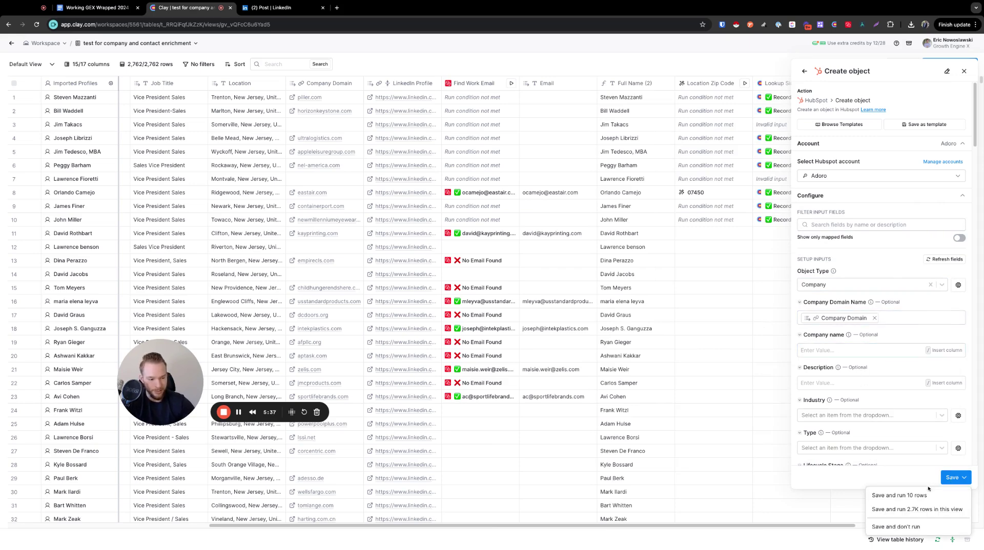
pyautogui.click(890, 439)
pyautogui.scroll(-15, 892, 365)
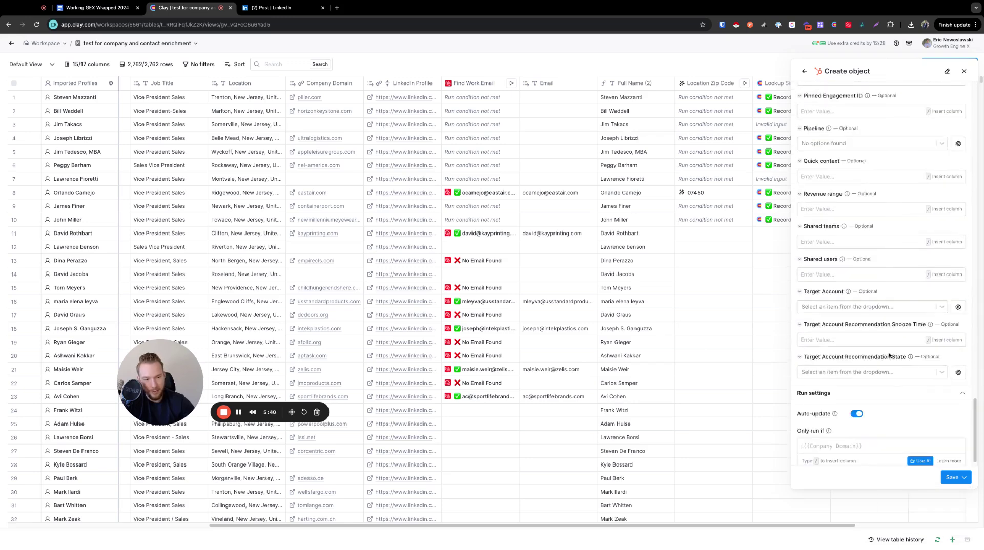
pyautogui.scroll(15, 882, 358)
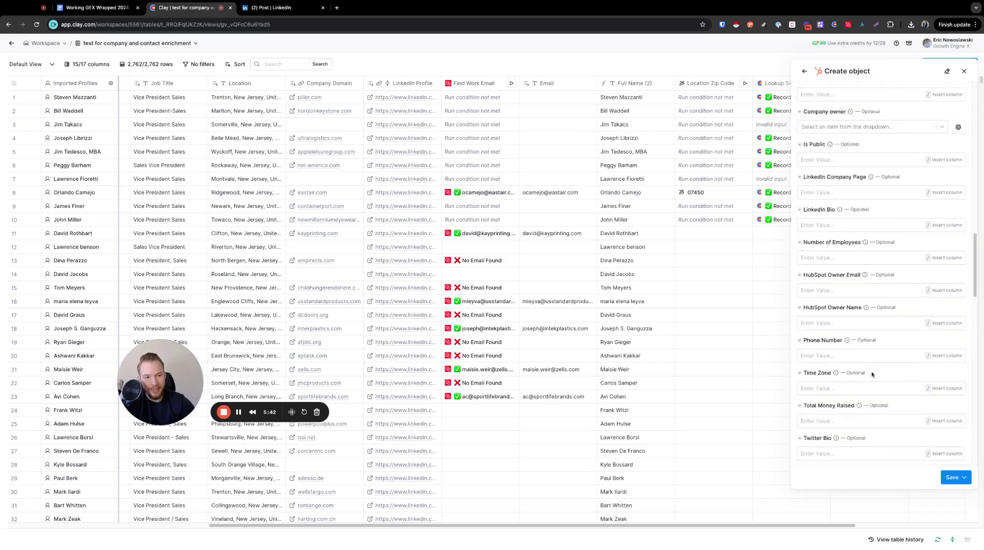
# - Save the HubSpot Create object column and run it on the first 10 rows
pyautogui.scroll(10, 873, 374)
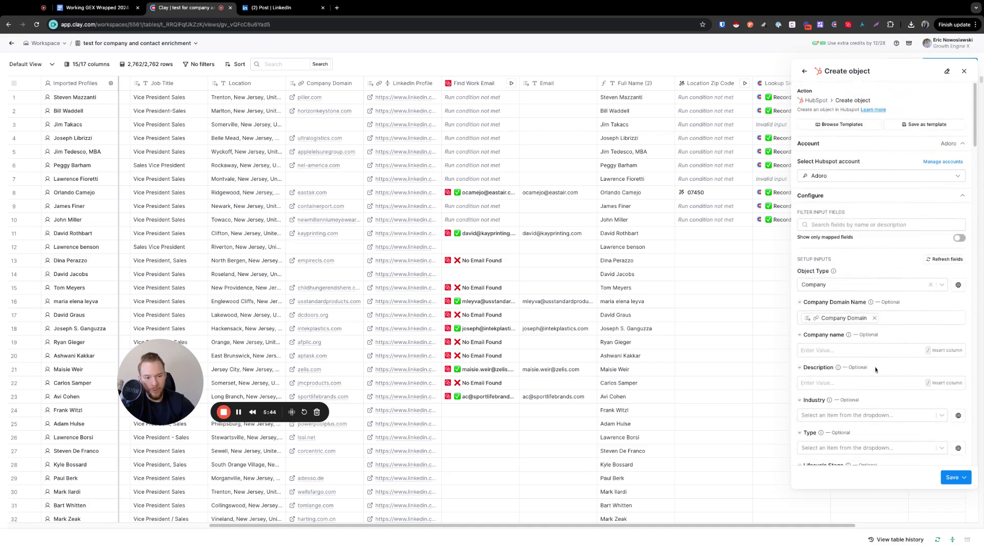
pyautogui.click(964, 477)
pyautogui.click(914, 495)
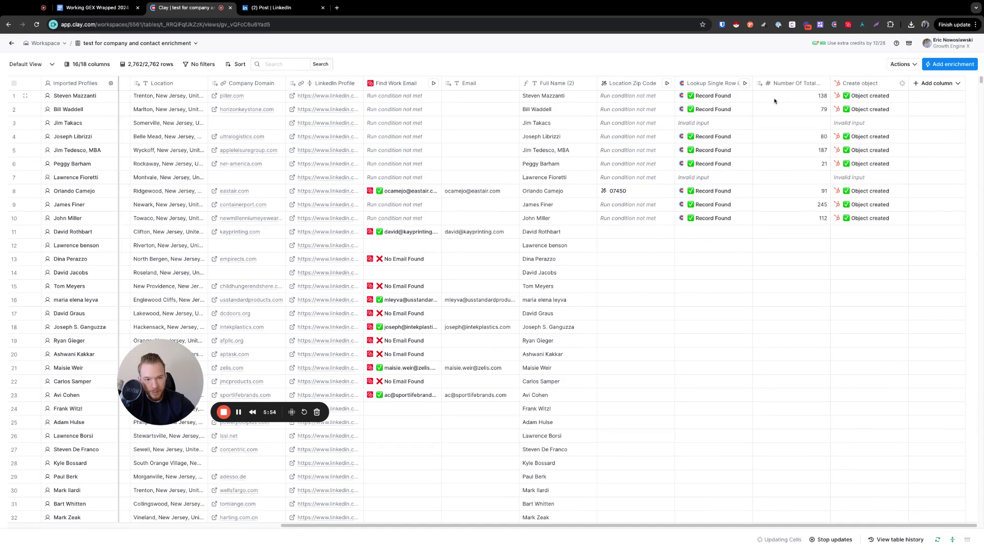
# - Search the enrichments for "lookup hubspot", try the Lookup object action with the personal Gmail HubSpot account, and close its setup unsaved
pyautogui.click(918, 85)
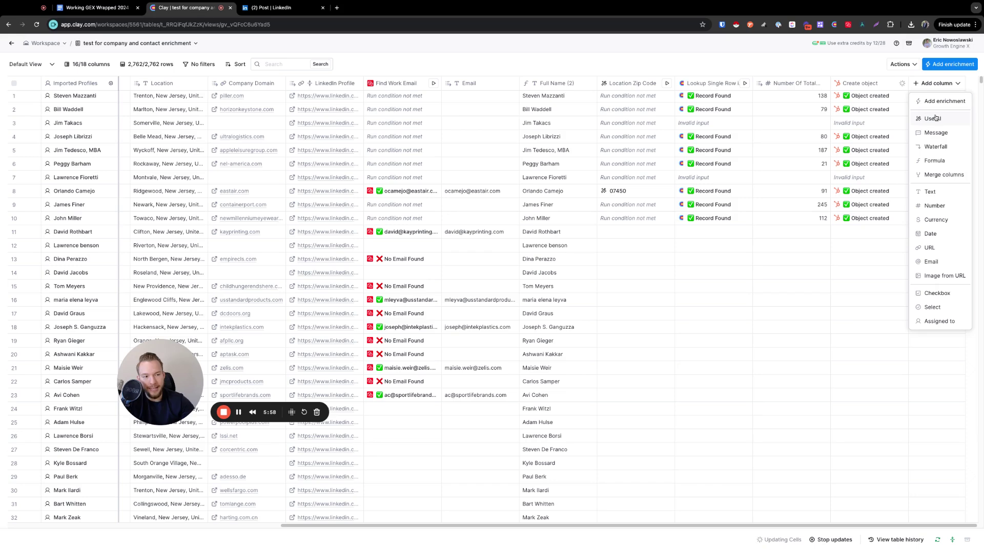
pyautogui.click(934, 101)
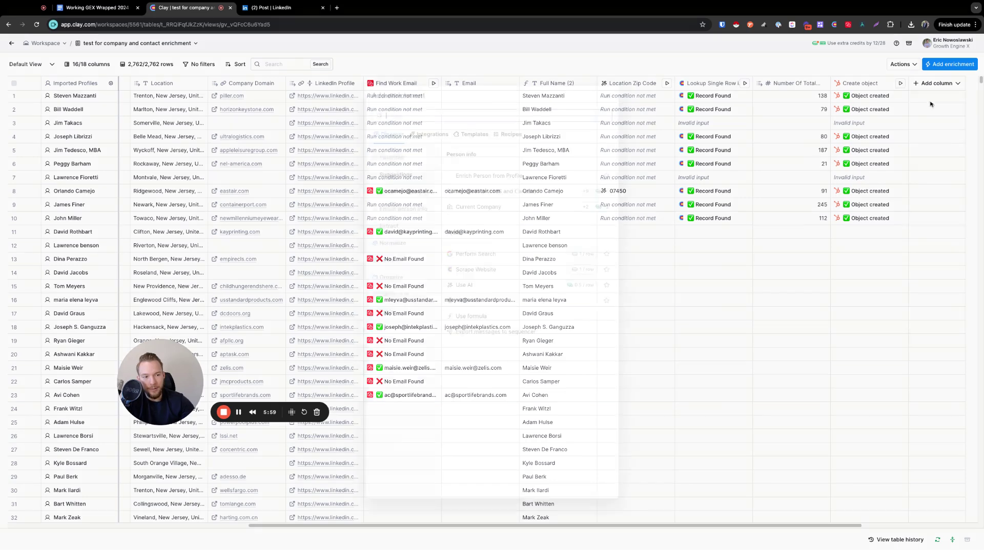
pyautogui.write('look')
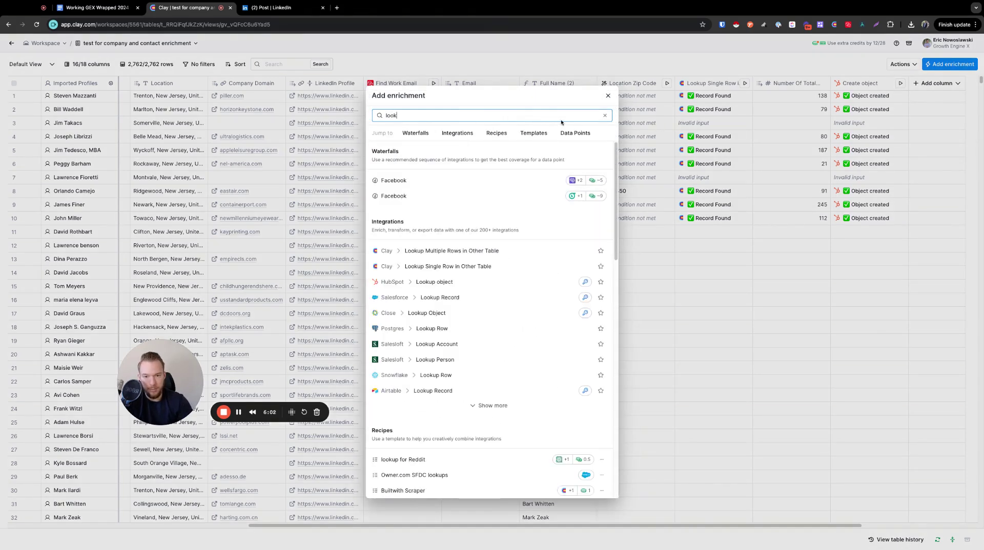
pyautogui.write('up hubspot')
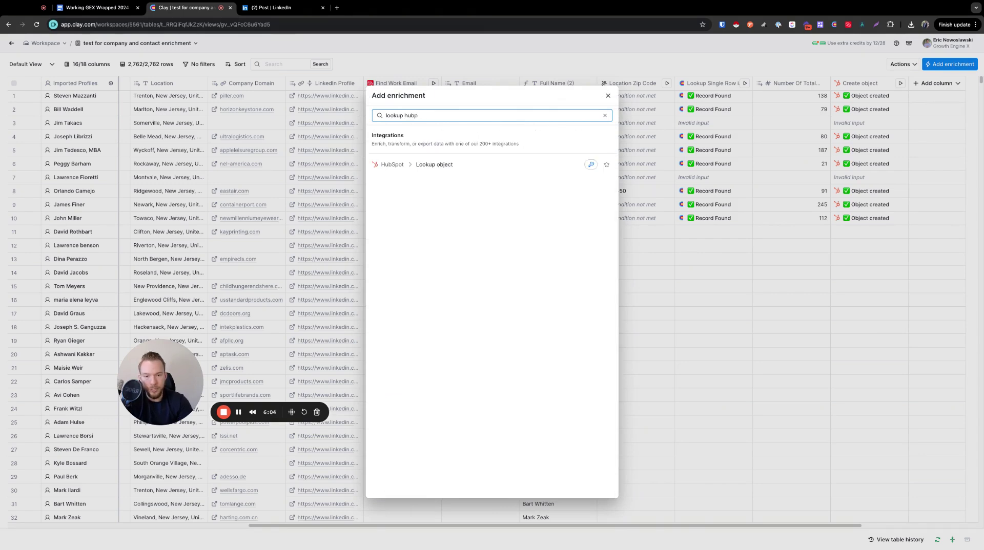
pyautogui.click(509, 172)
pyautogui.click(848, 176)
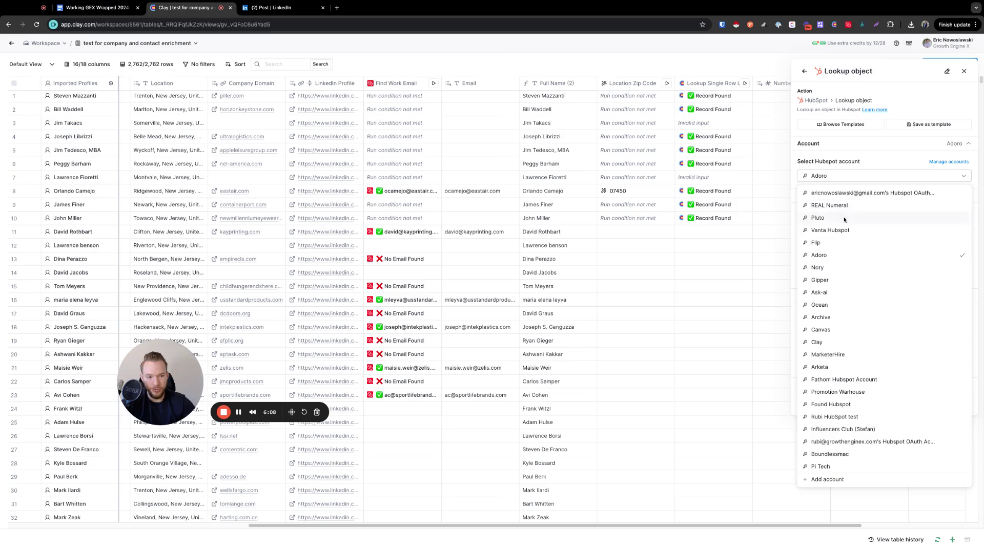
pyautogui.click(855, 194)
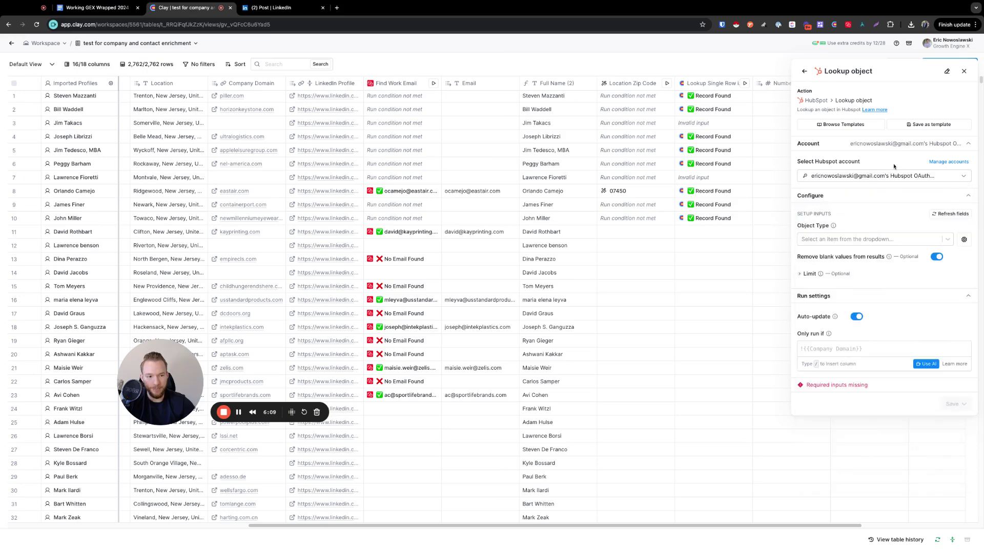
pyautogui.click(964, 71)
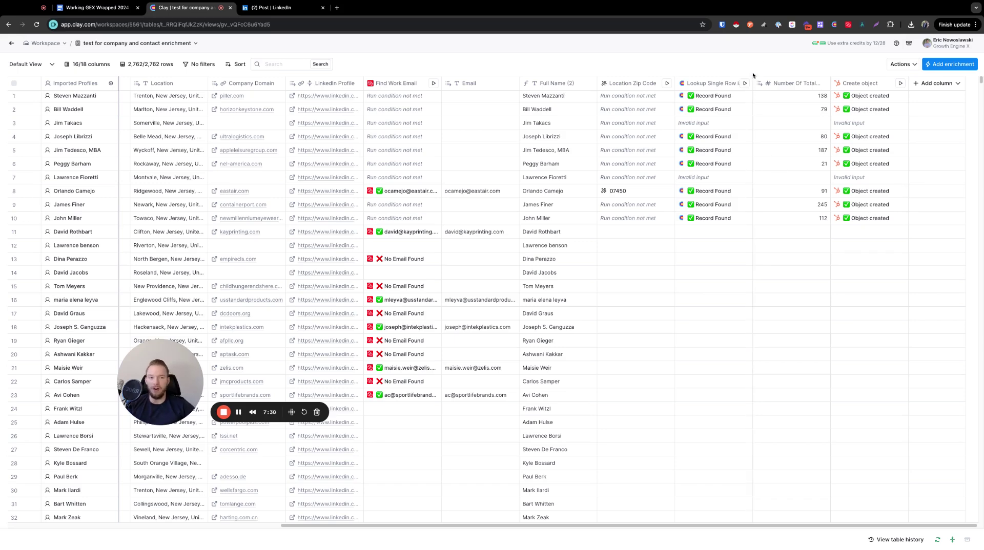
# - Examine the integrations available as enrichments, including Apify's actions and the providers from Airtable through Stripe
pyautogui.click(950, 64)
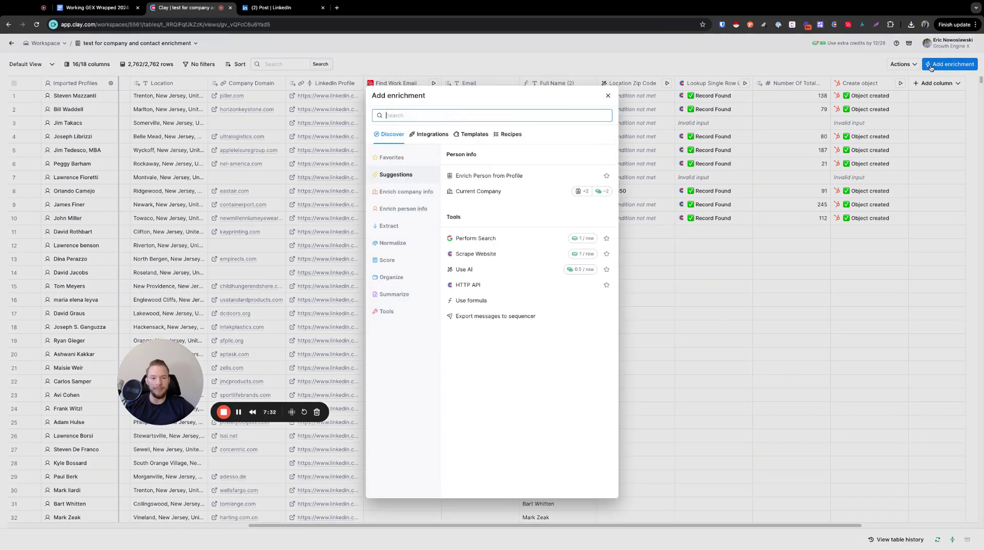
pyautogui.click(439, 135)
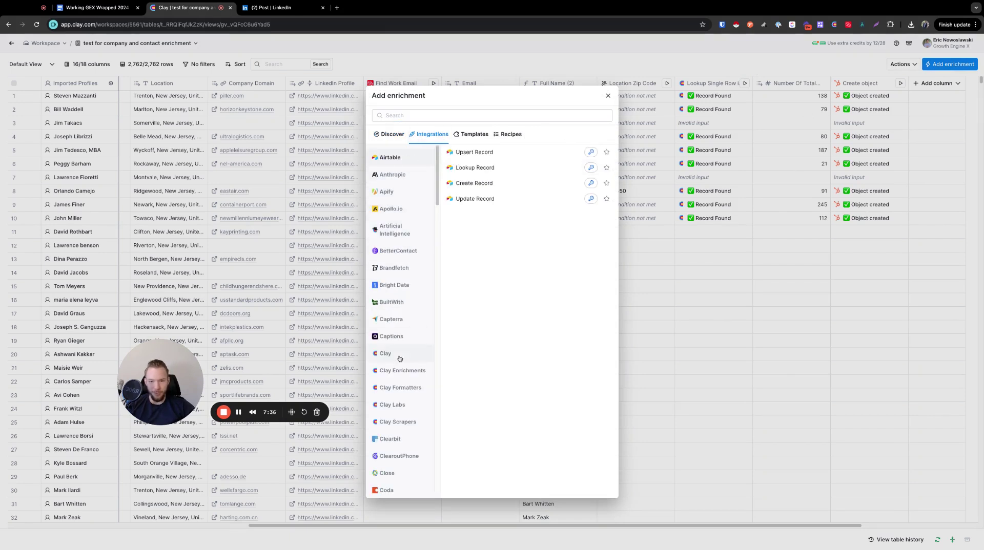
pyautogui.click(397, 194)
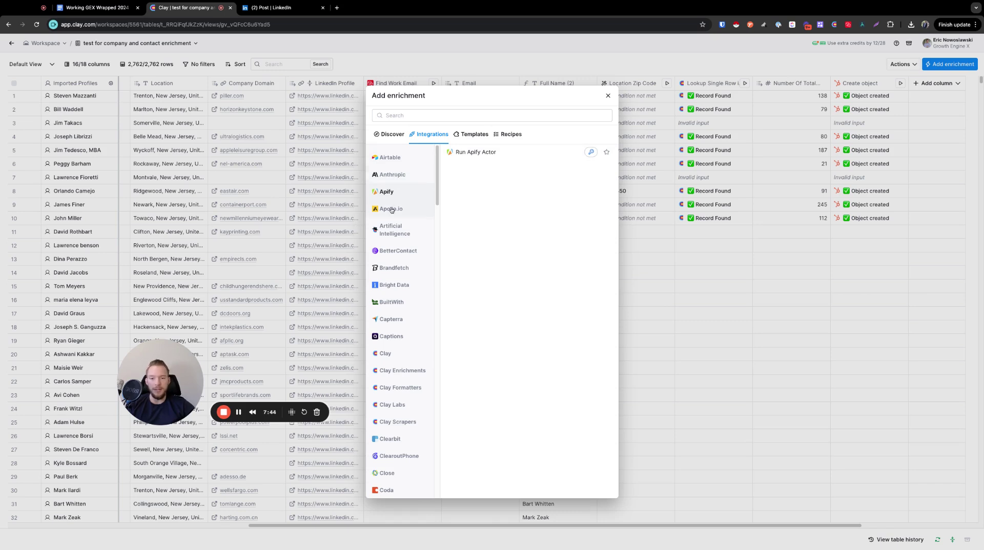
pyautogui.scroll(-1, 391, 210)
pyautogui.scroll(-3, 392, 209)
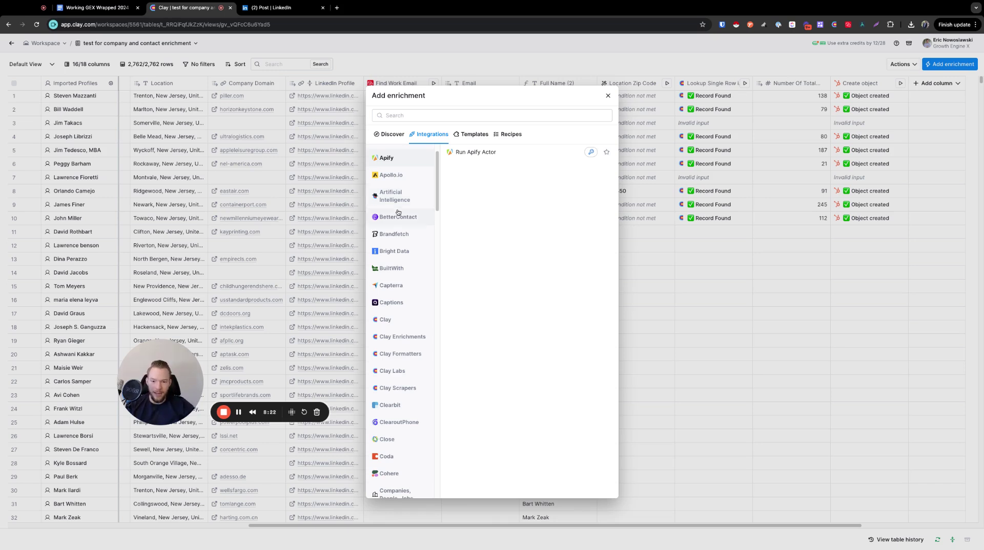
pyautogui.scroll(-1, 391, 224)
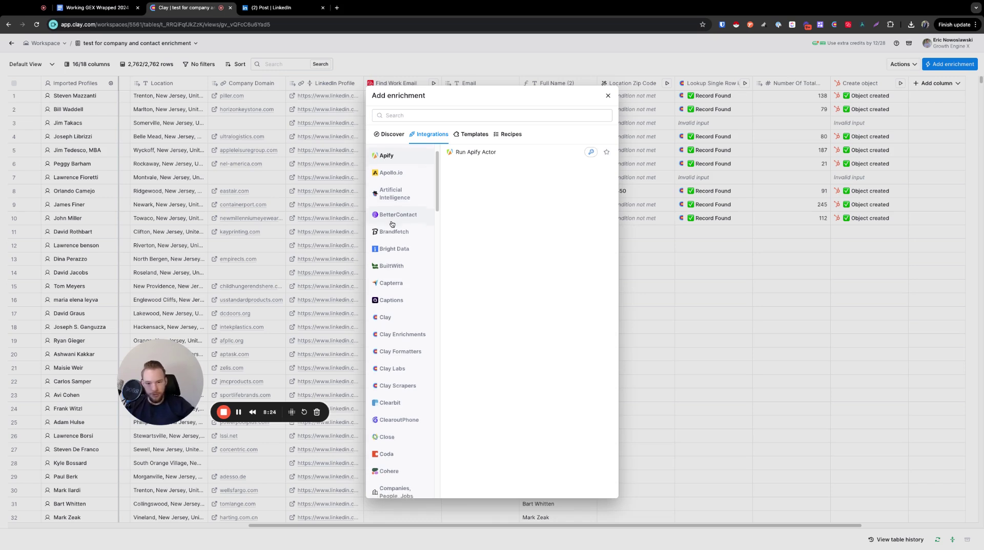
pyautogui.scroll(-3, 391, 224)
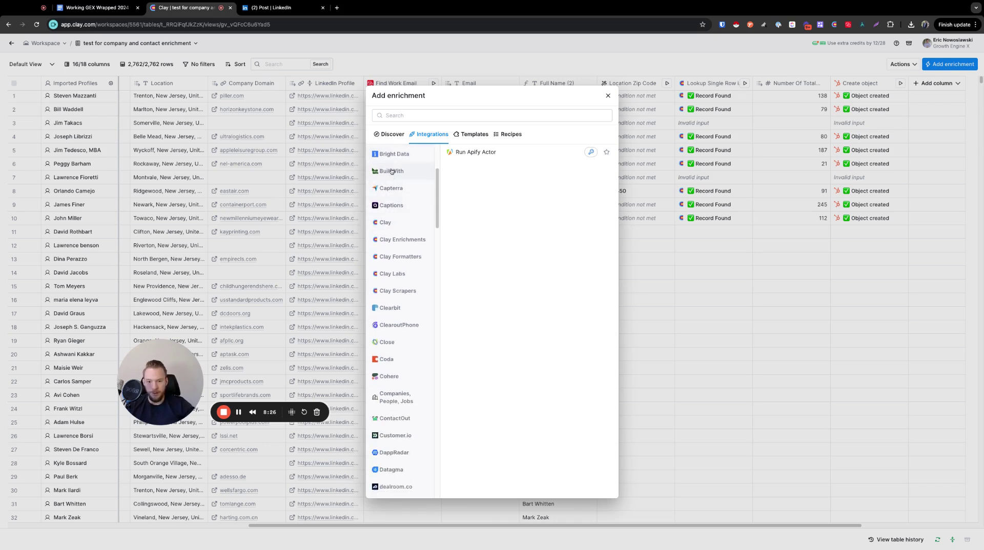
pyautogui.scroll(-3, 402, 252)
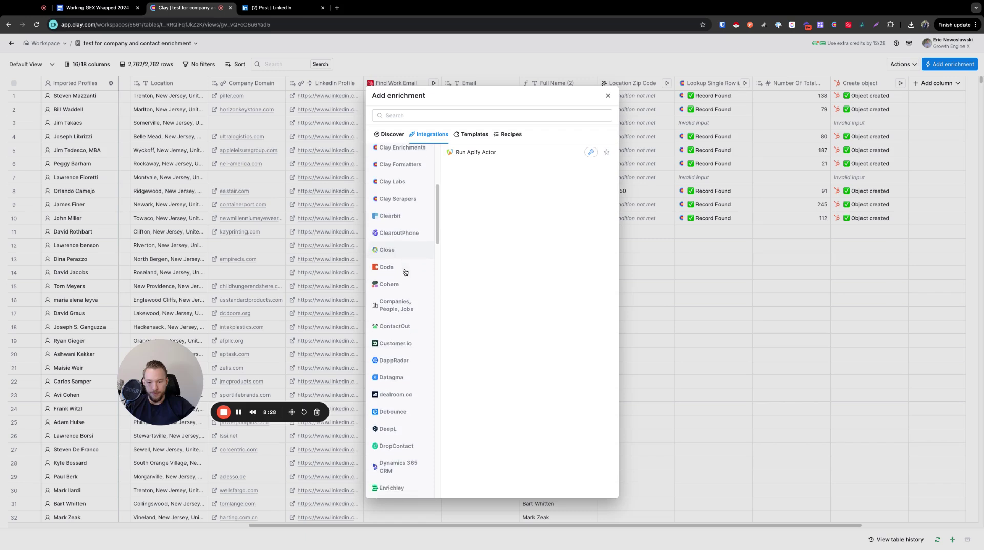
pyautogui.scroll(-3, 405, 272)
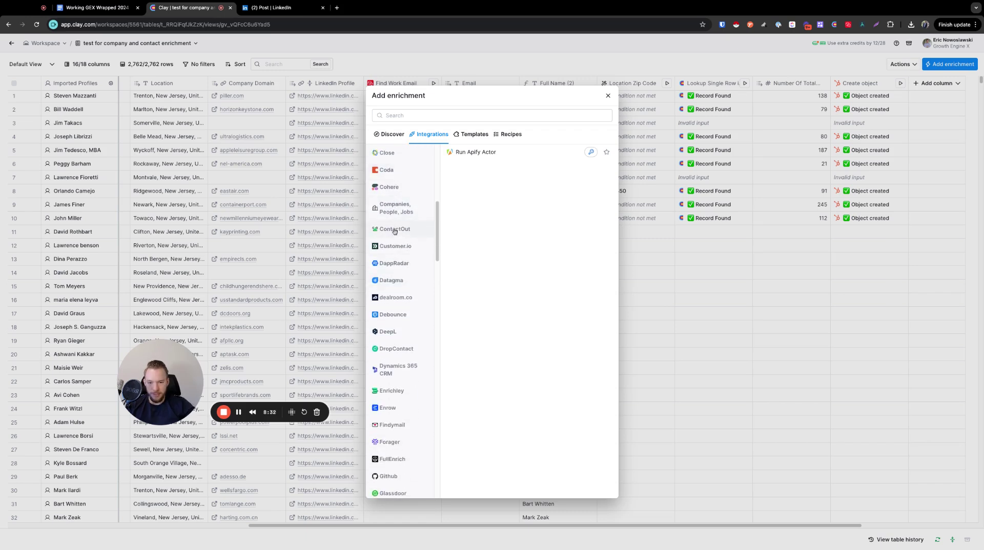
pyautogui.scroll(-1, 396, 272)
pyautogui.scroll(-2, 397, 287)
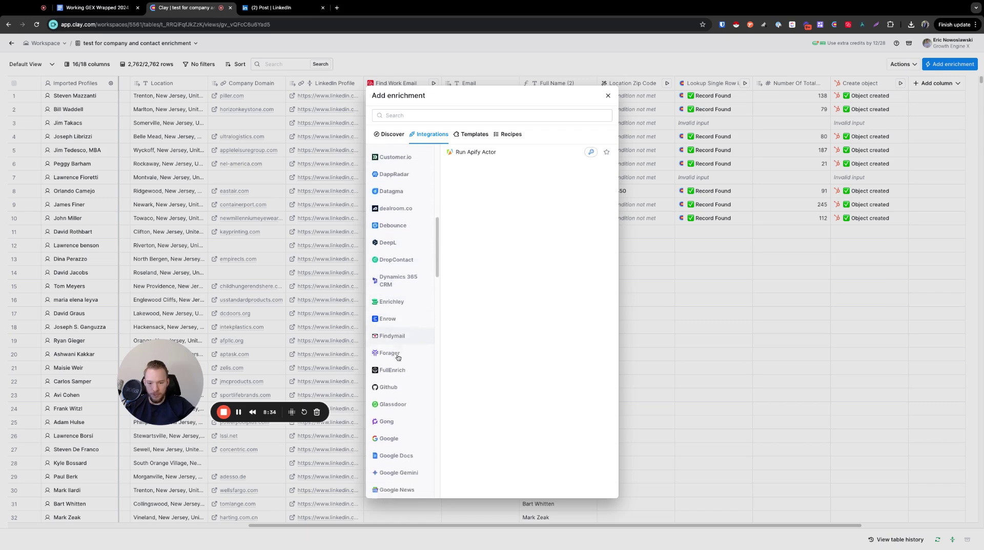
pyautogui.scroll(-2, 397, 361)
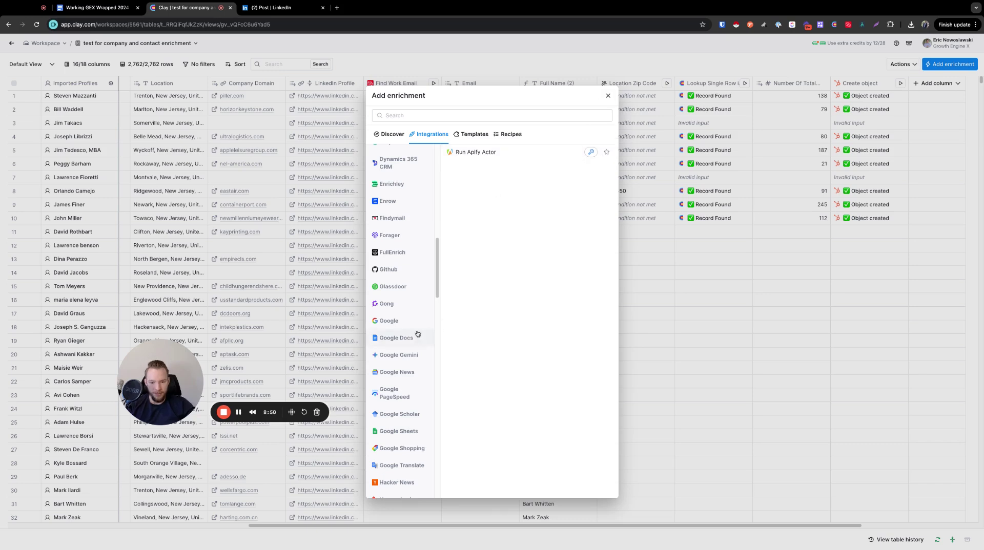
pyautogui.scroll(-3, 417, 332)
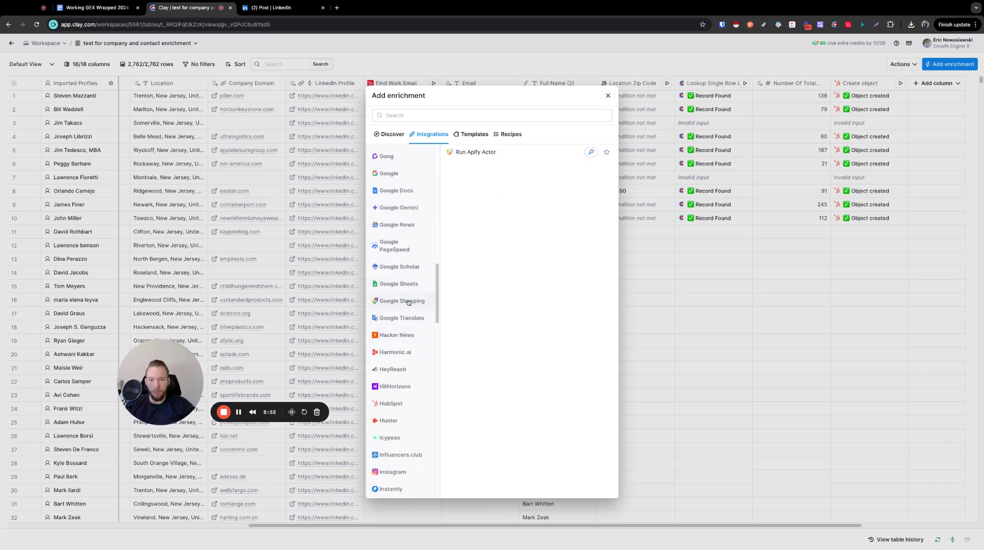
pyautogui.scroll(-1, 409, 303)
pyautogui.scroll(-1, 409, 303)
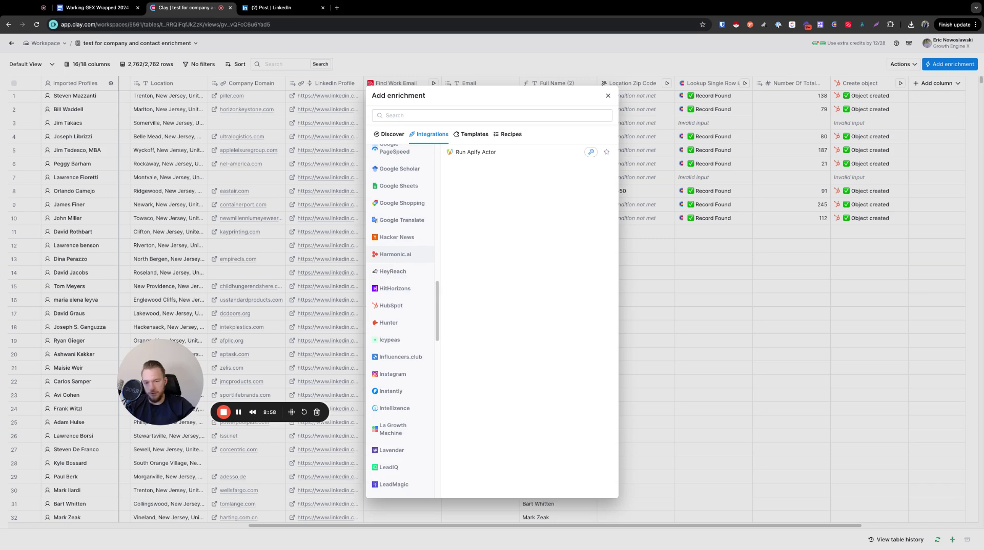
pyautogui.scroll(-2, 403, 255)
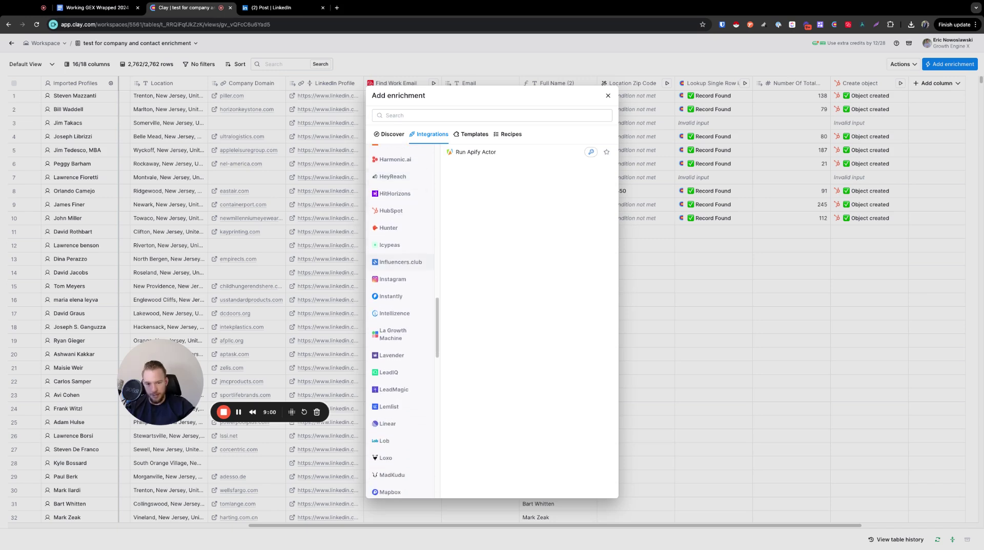
pyautogui.scroll(-3, 395, 227)
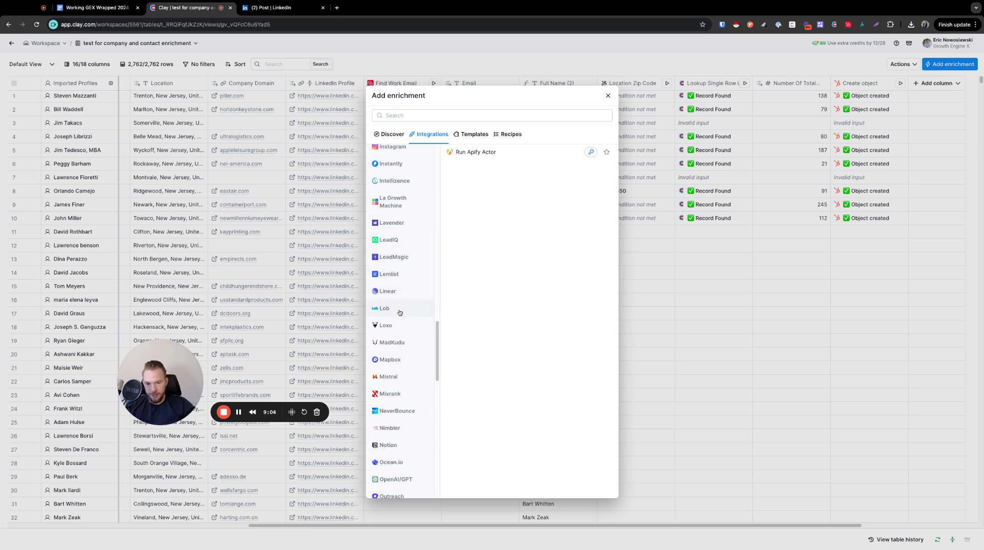
pyautogui.scroll(-4, 401, 342)
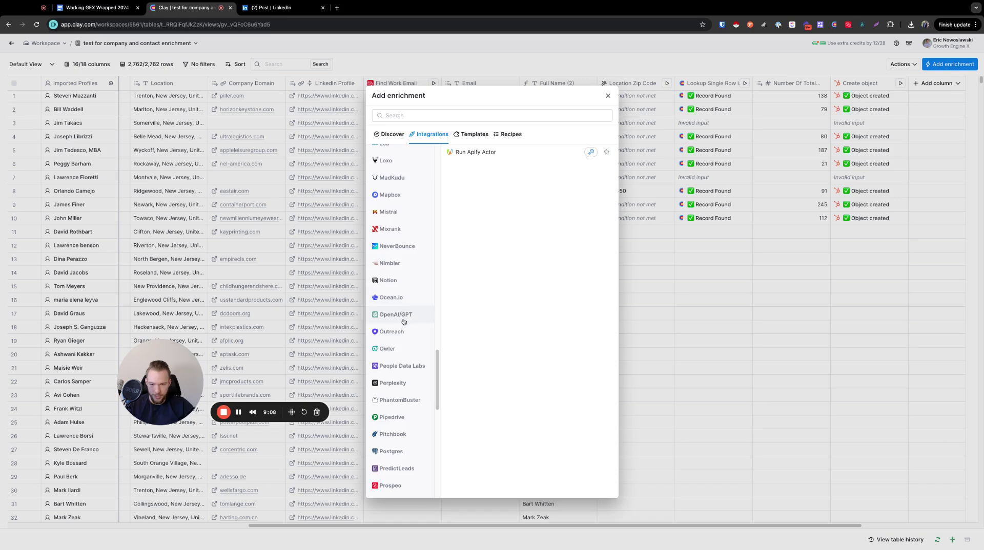
pyautogui.scroll(-4, 403, 320)
pyautogui.scroll(-3, 404, 321)
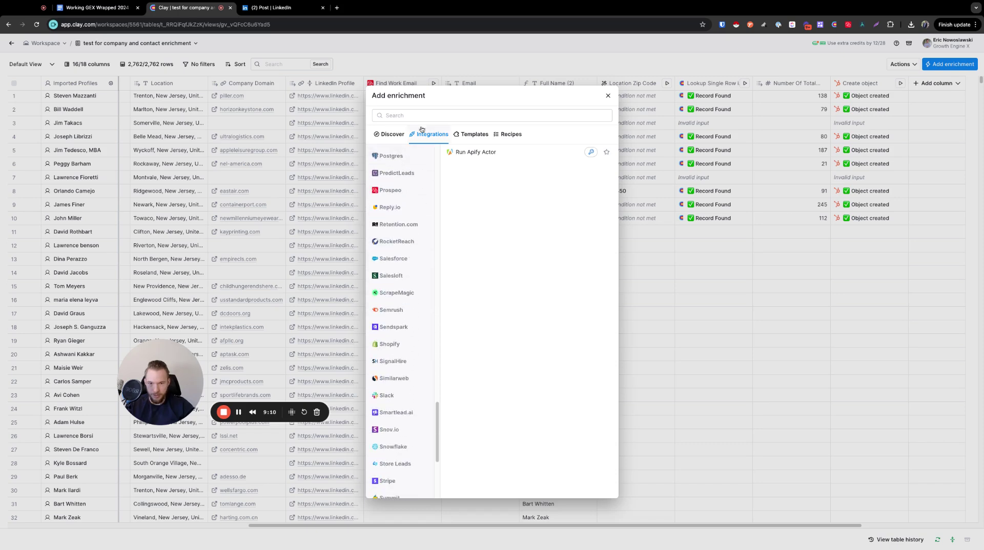
# - Search the enrichments for "http" and open the setup of Clay's HTTP API action
pyautogui.click(391, 134)
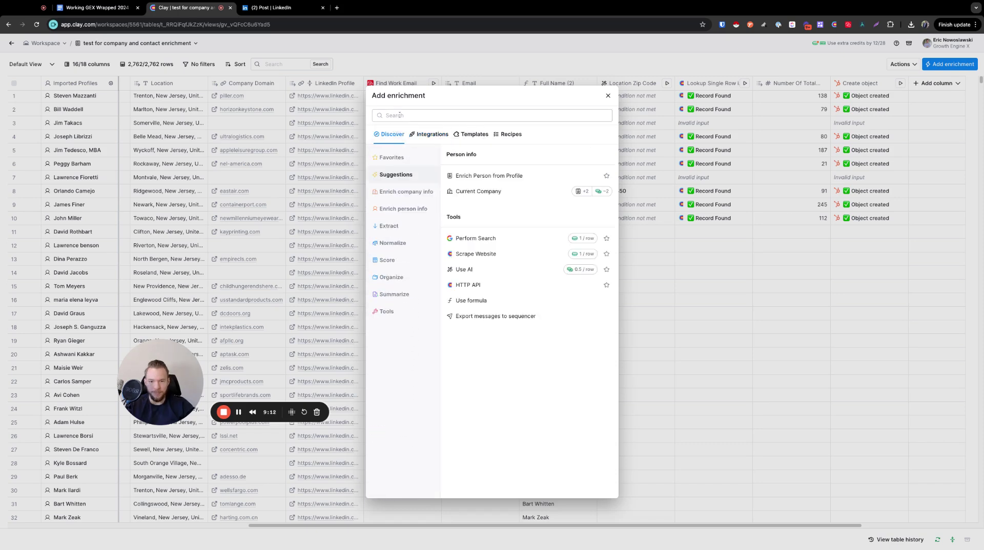
pyautogui.click(399, 115)
pyautogui.write('http')
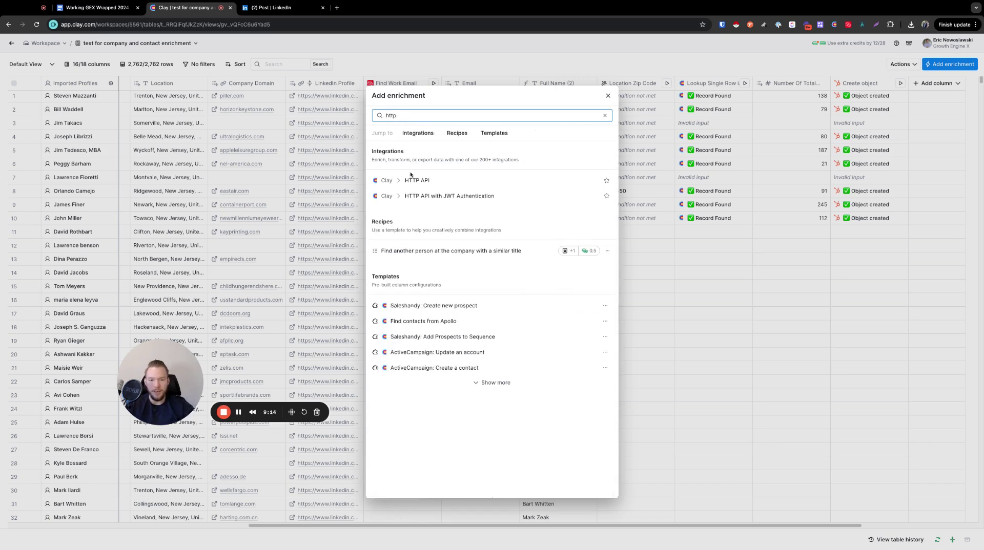
pyautogui.click(443, 180)
# - Browse the HTTP API templates and examine the ready-made ones from Octave: Content Agent through the ActiveCampaign and Imgflip templates
pyautogui.click(839, 131)
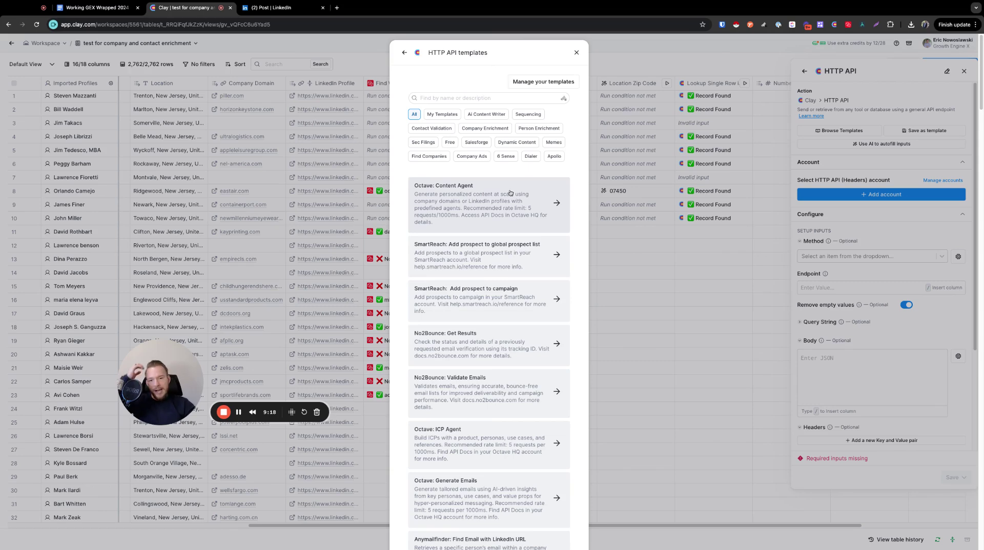
pyautogui.scroll(-3, 509, 199)
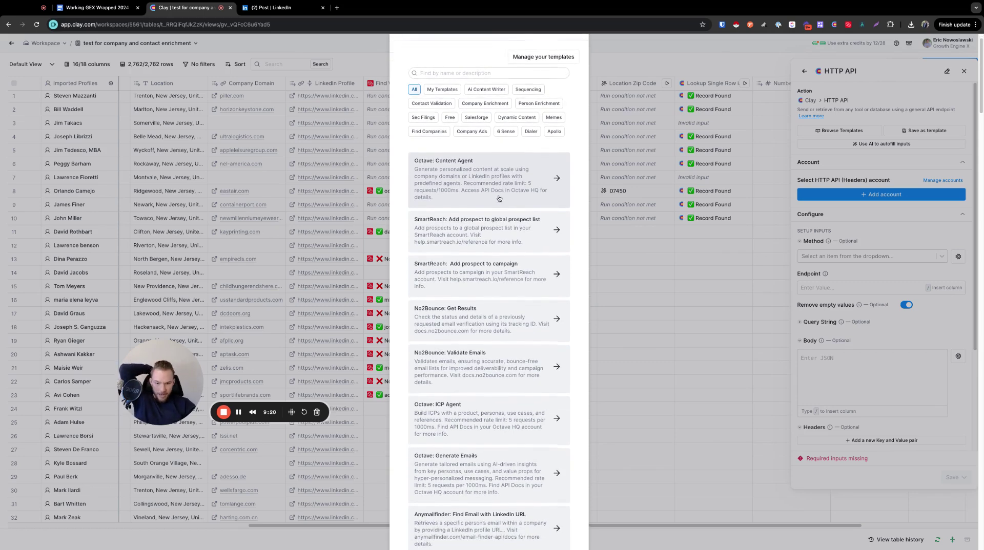
pyautogui.scroll(-6, 499, 199)
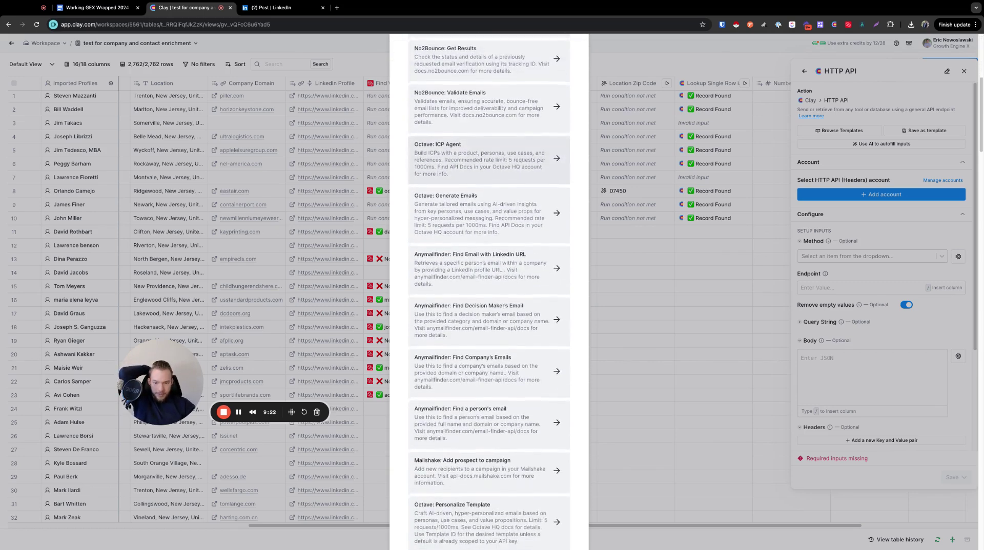
pyautogui.scroll(-6, 489, 292)
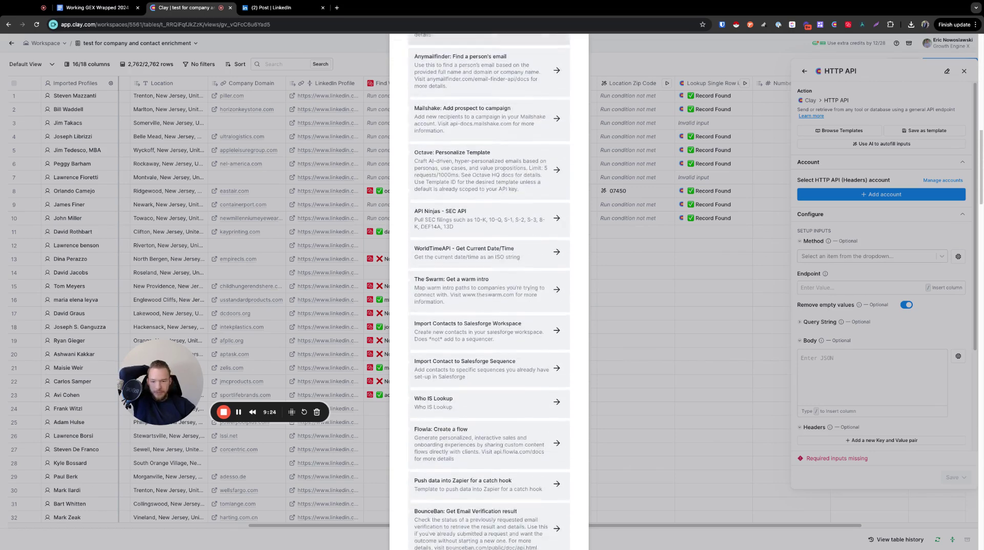
pyautogui.scroll(-2, 508, 190)
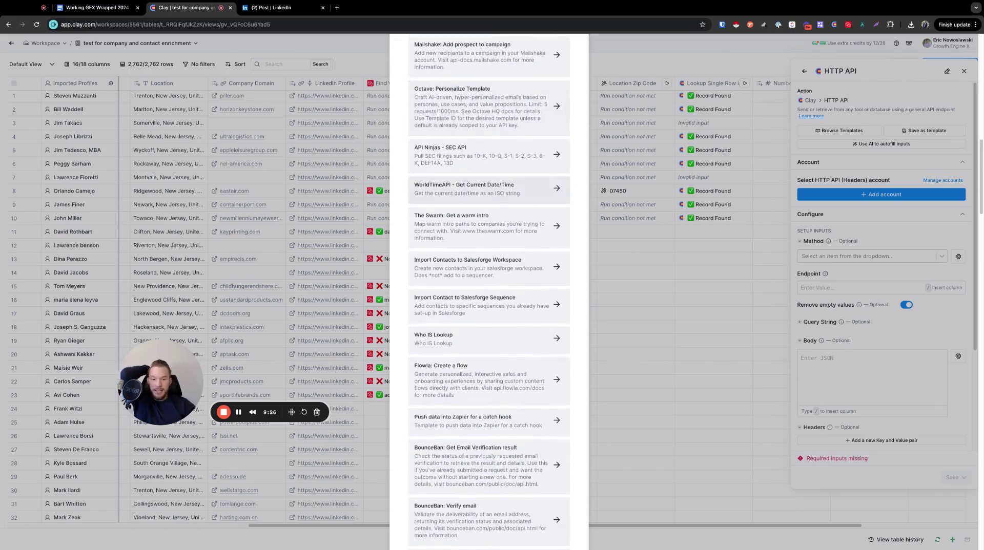
pyautogui.scroll(-5, 508, 190)
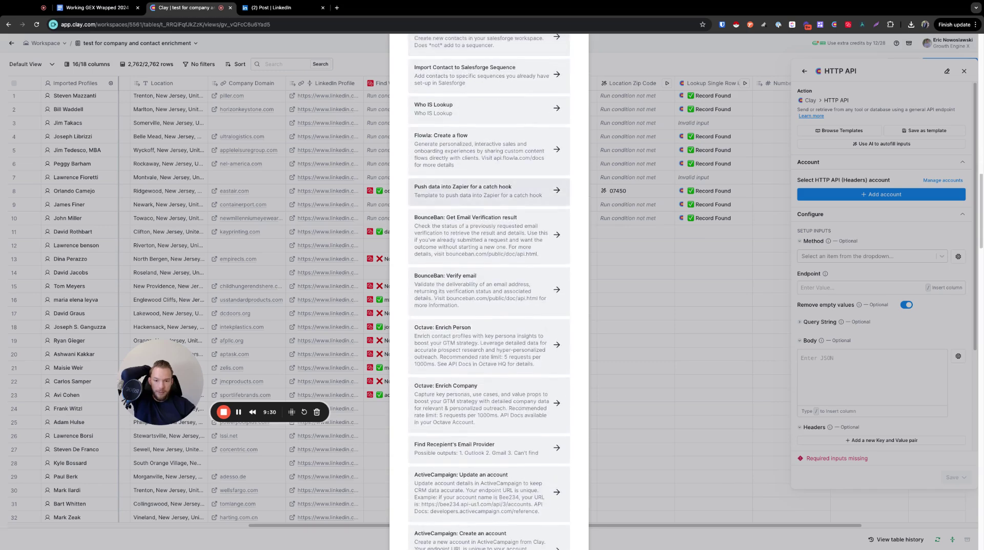
pyautogui.scroll(-2, 489, 190)
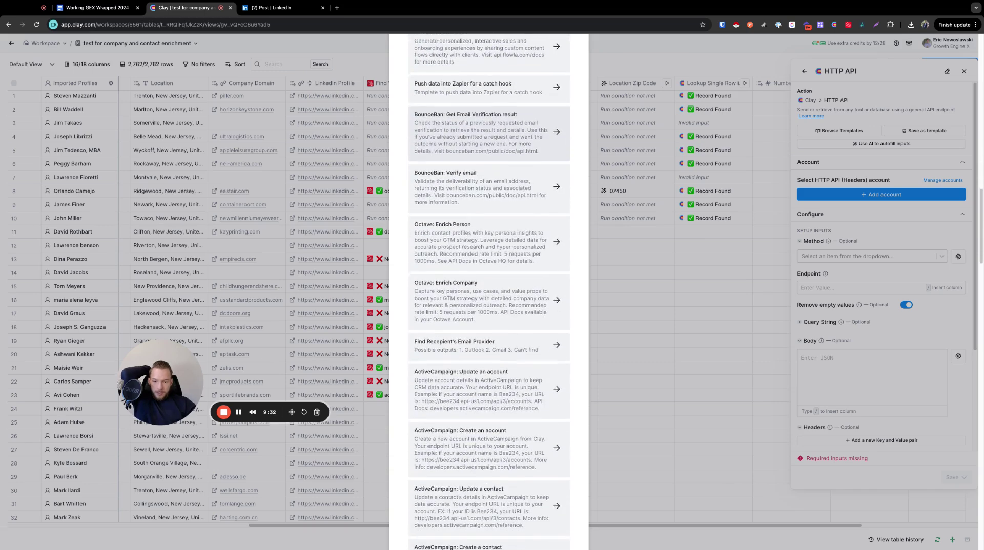
pyautogui.scroll(-4, 489, 195)
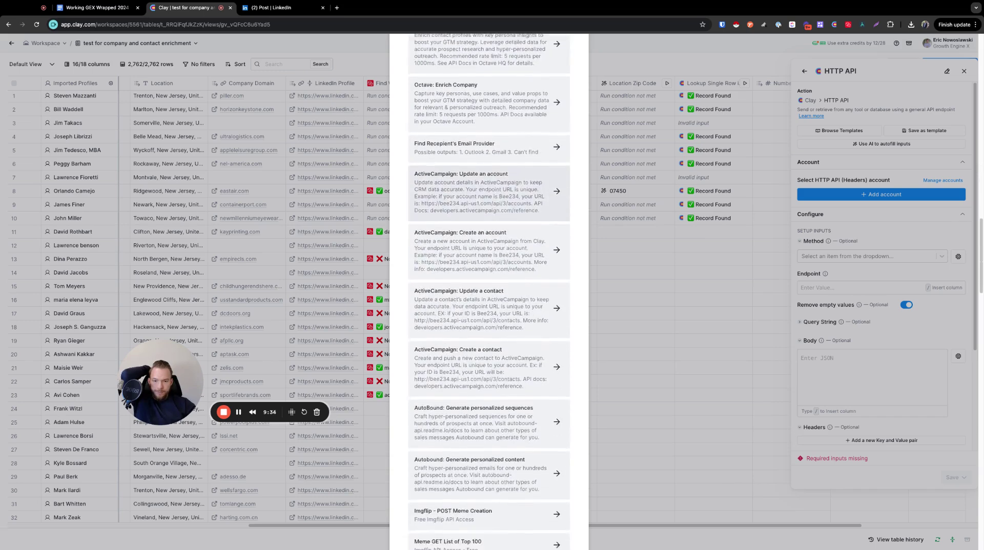
pyautogui.scroll(8, 533, 89)
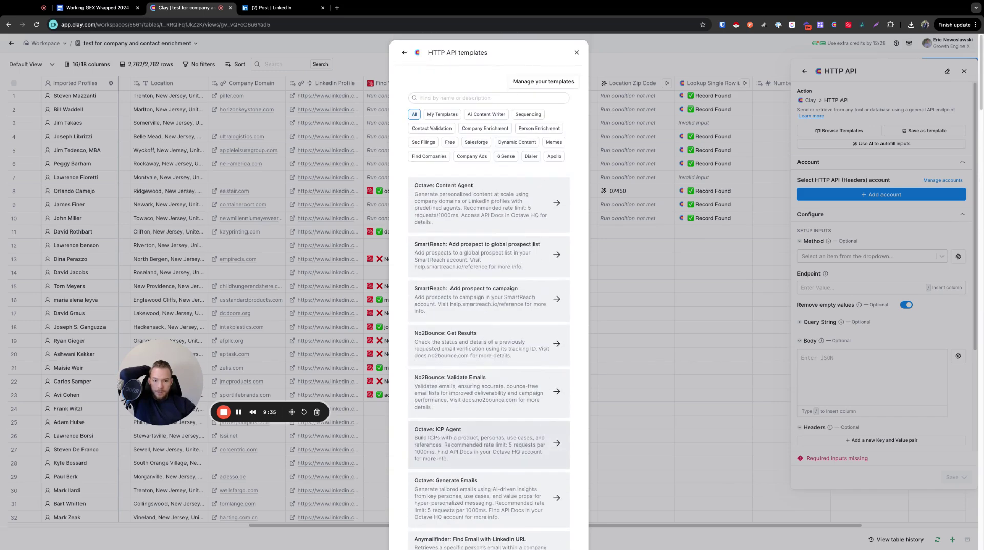
# - Open the management view of the saved templates, look through the presets for all integrations, and leave it
pyautogui.click(533, 83)
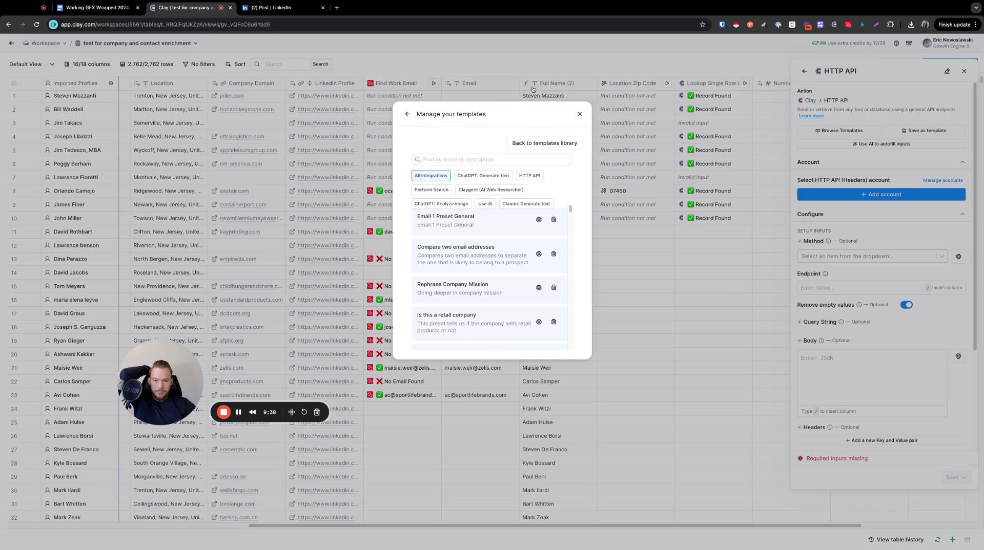
pyautogui.scroll(-2, 485, 259)
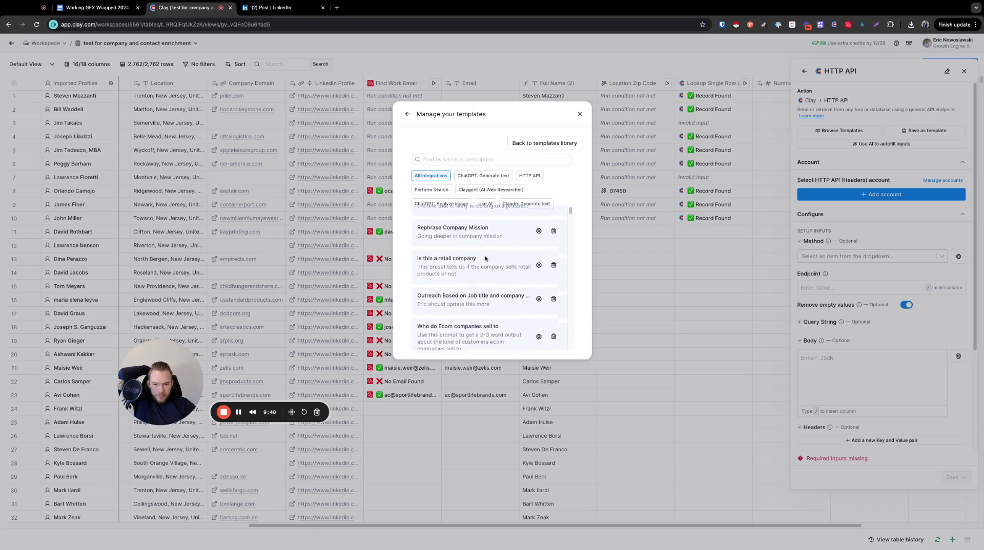
pyautogui.scroll(-1, 486, 260)
pyautogui.click(407, 114)
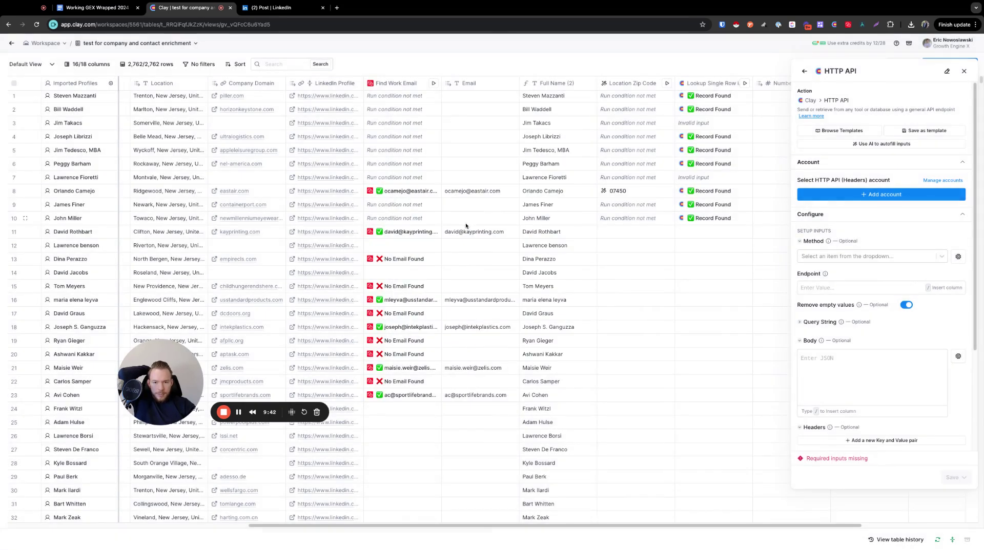
# - Reopen the HTTP API template library, examine the templates further down, from Kitt AI and Adyntel to Apollo and Serper.dev, and close it
pyautogui.click(838, 132)
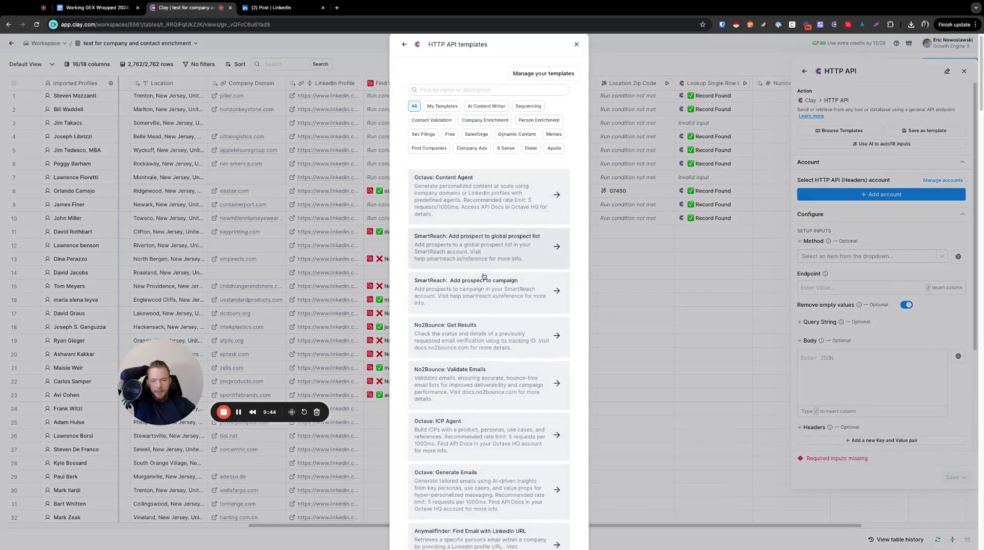
pyautogui.scroll(-10, 484, 279)
pyautogui.scroll(-5, 486, 280)
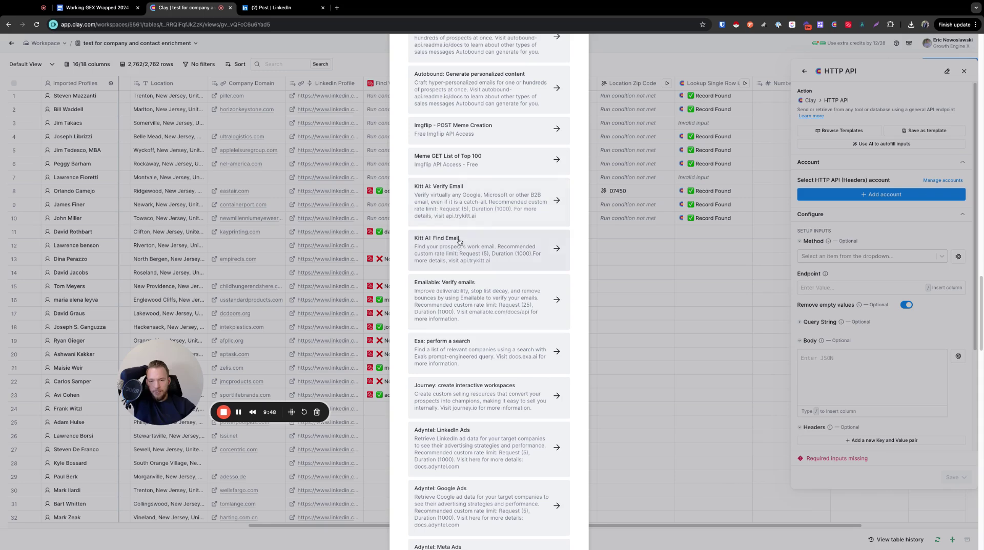
pyautogui.scroll(-6, 476, 306)
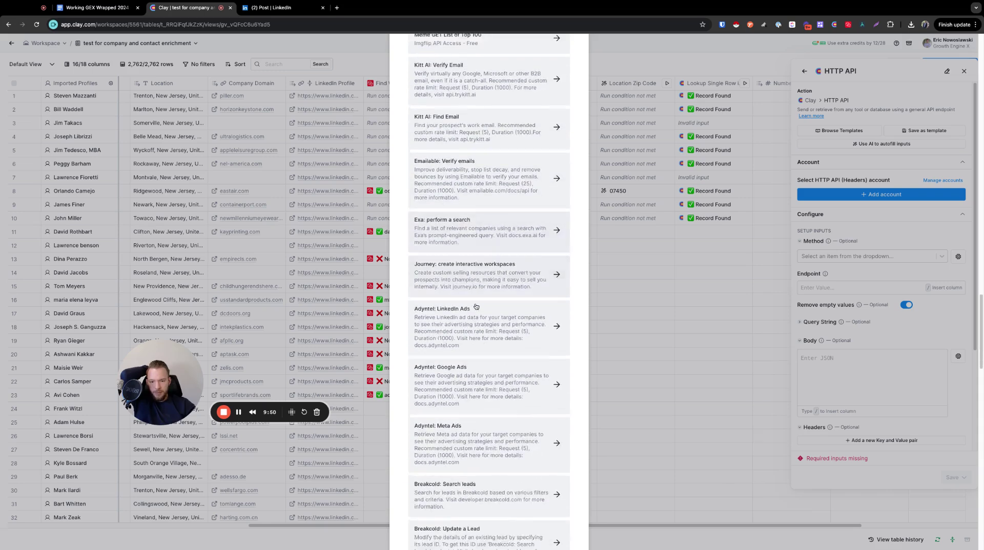
pyautogui.scroll(-8, 478, 306)
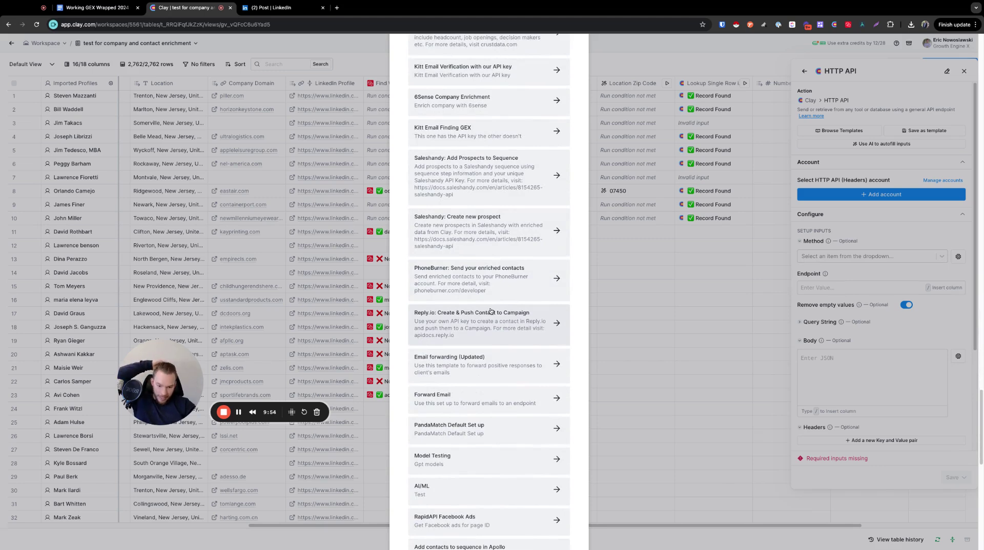
pyautogui.scroll(-3, 478, 308)
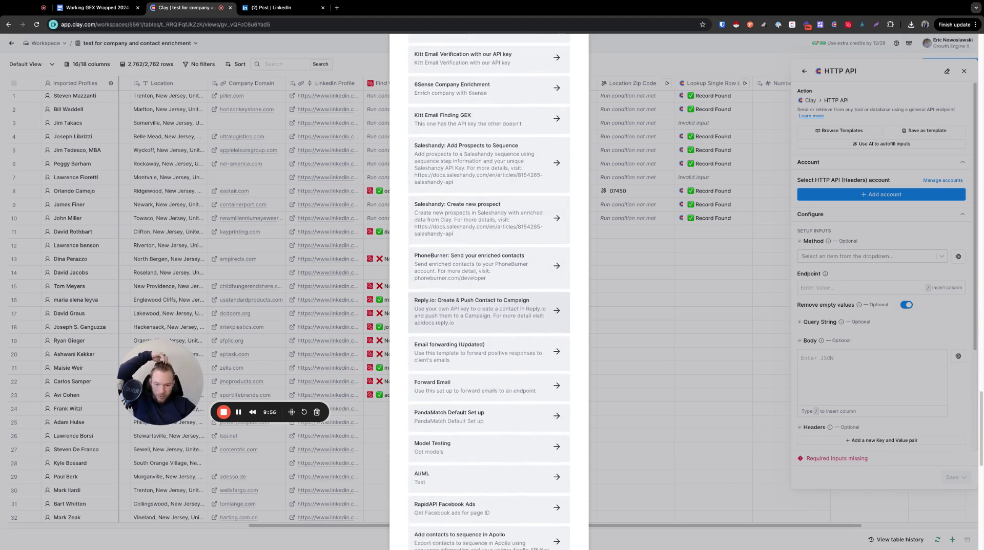
pyautogui.scroll(-4, 488, 307)
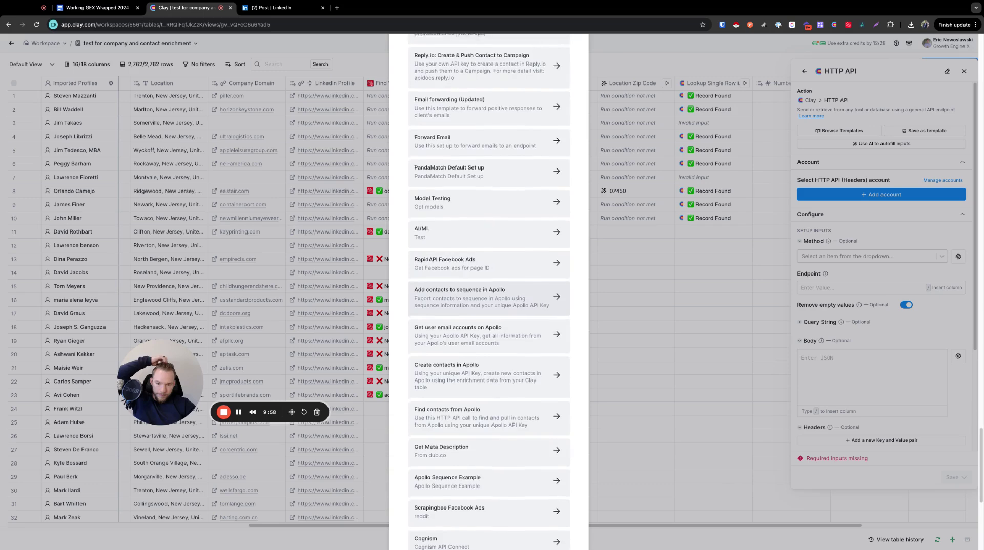
pyautogui.scroll(-2, 488, 300)
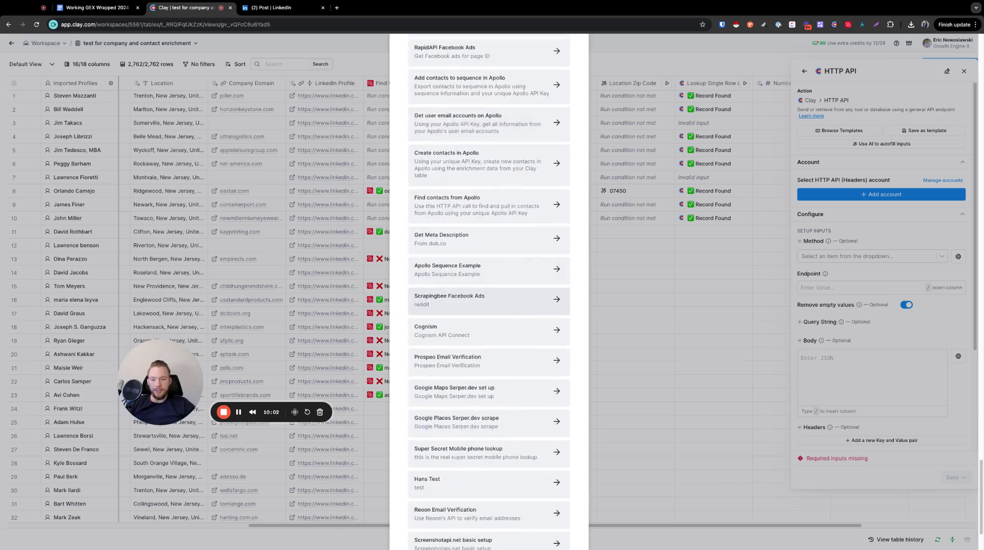
pyautogui.scroll(15, 559, 113)
pyautogui.click(576, 49)
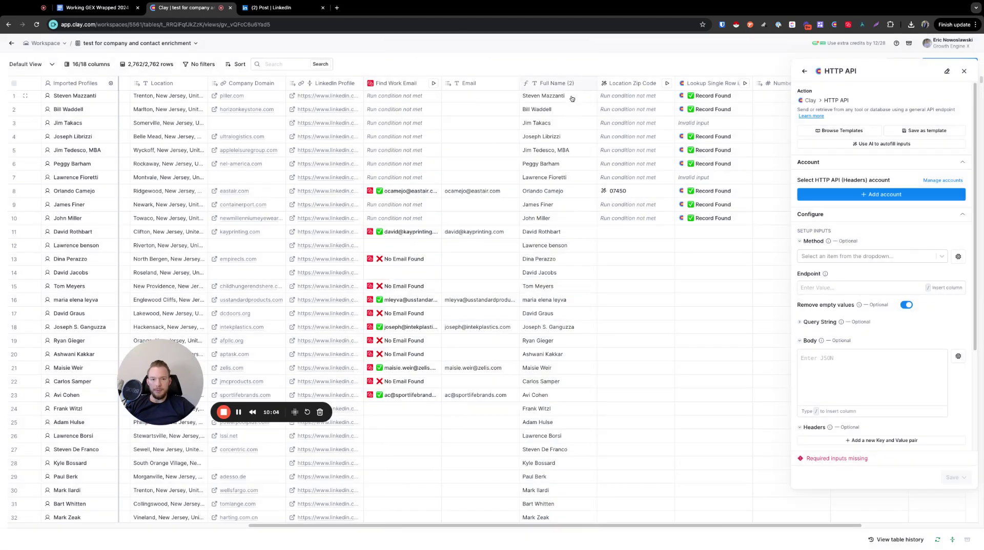